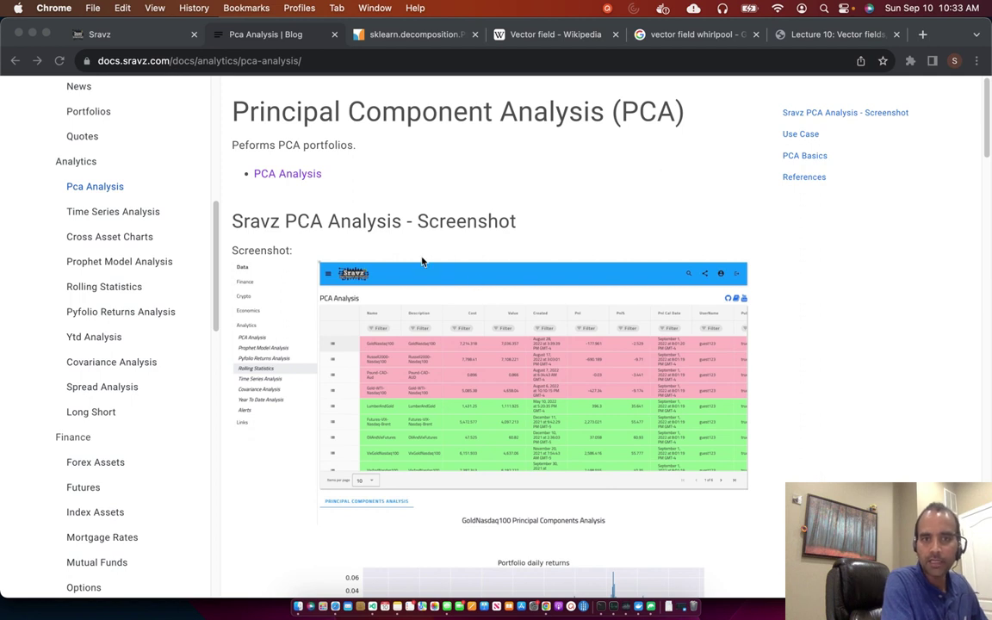
Open the Analytics docs page and scroll to its Process Flow Diagram, Start through Pyfolio backtest
scroll(88, 175, "up", 1)
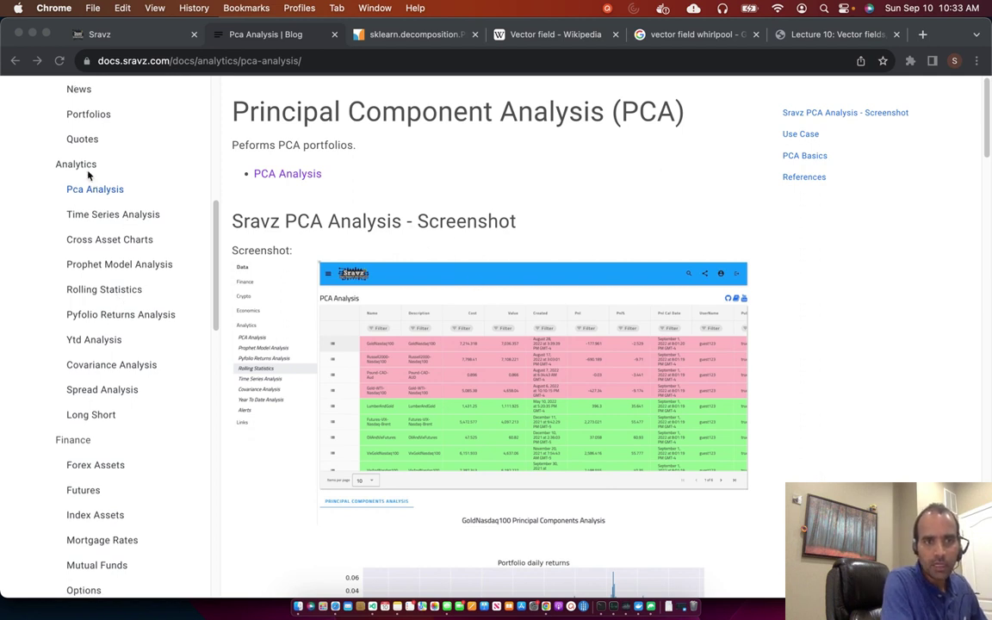
left_click(86, 168)
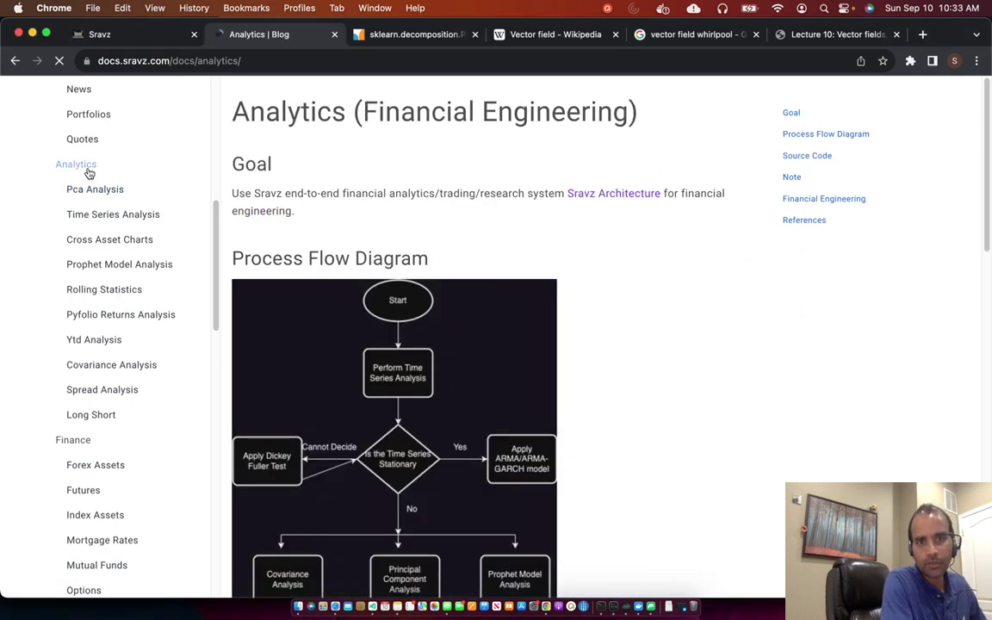
scroll(679, 317, "down", 2)
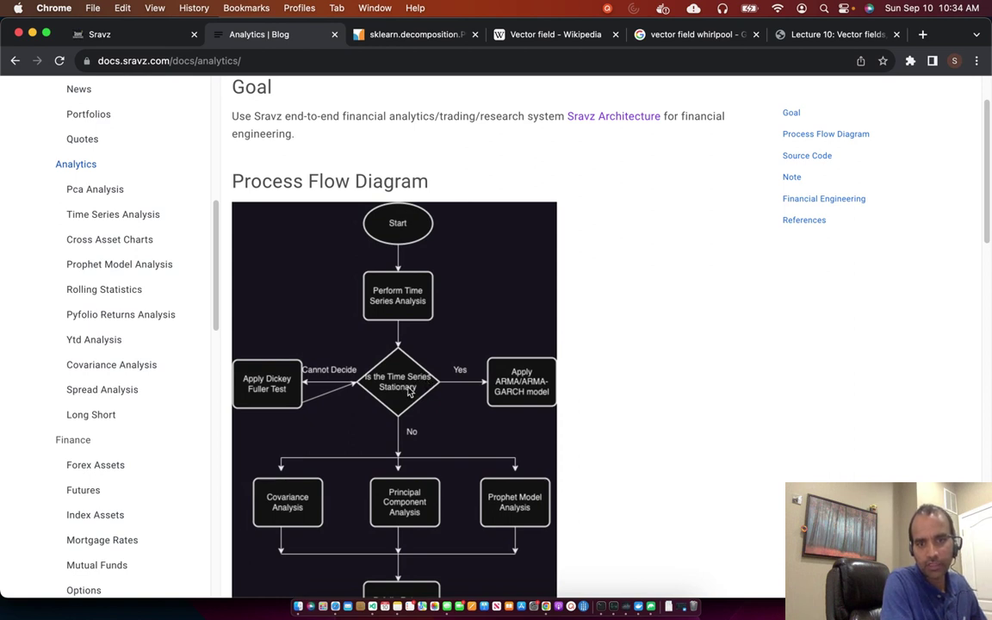
scroll(482, 331, "down", 1)
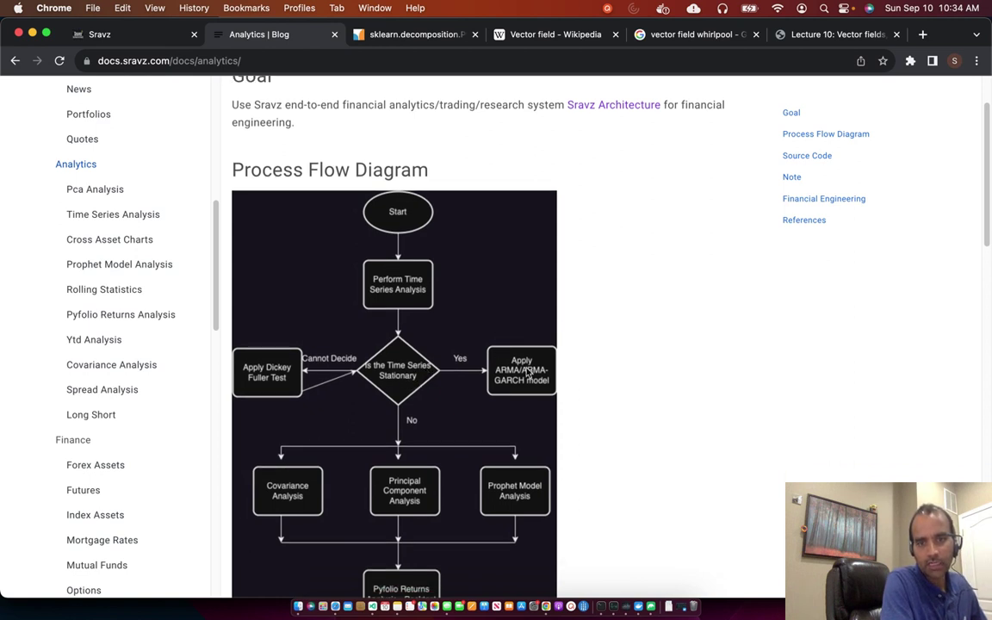
scroll(435, 332, "down", 5)
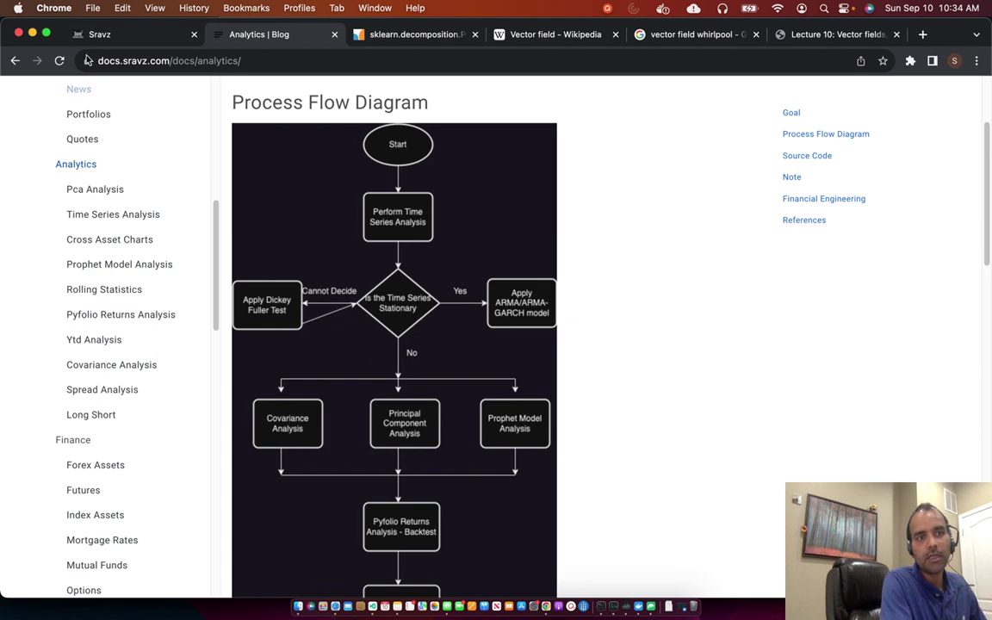
Switch to the Sravz portfolio list and collapse, then re-expand, the navigation sidebar
left_click(99, 34)
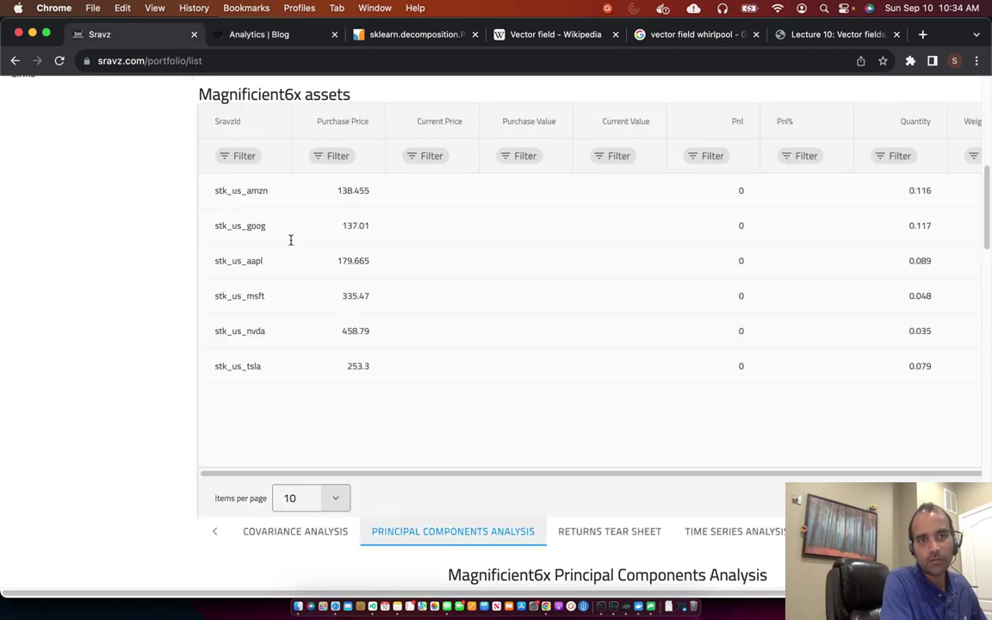
scroll(290, 240, "up", 10)
scroll(177, 258, "up", 3)
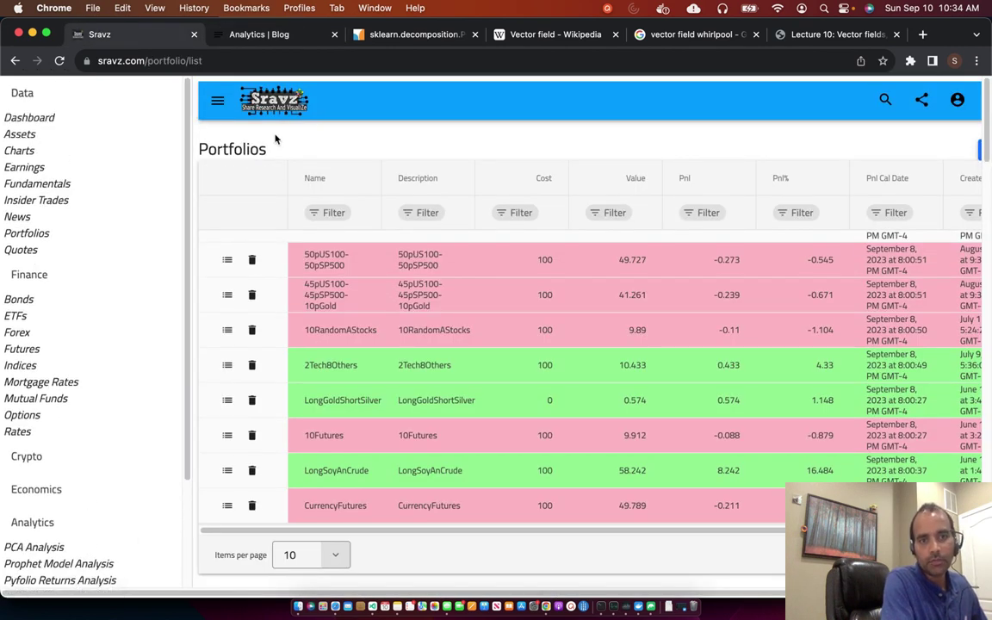
left_click(214, 100)
left_click(71, 100)
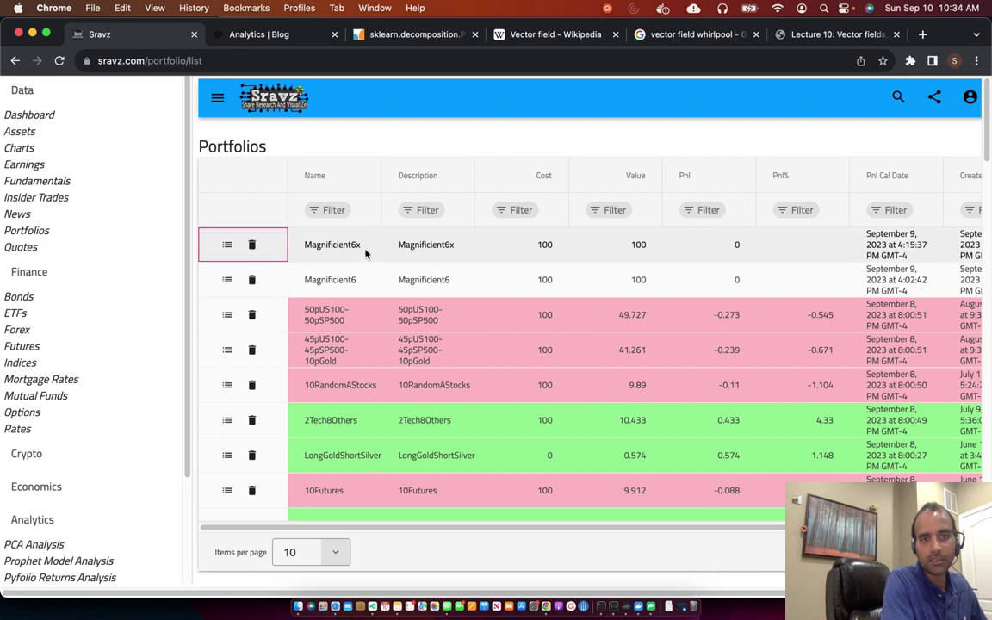
Scroll down to the Magnificient6x assets and their covariance matrix of daily returns
scroll(396, 139, "down", 1)
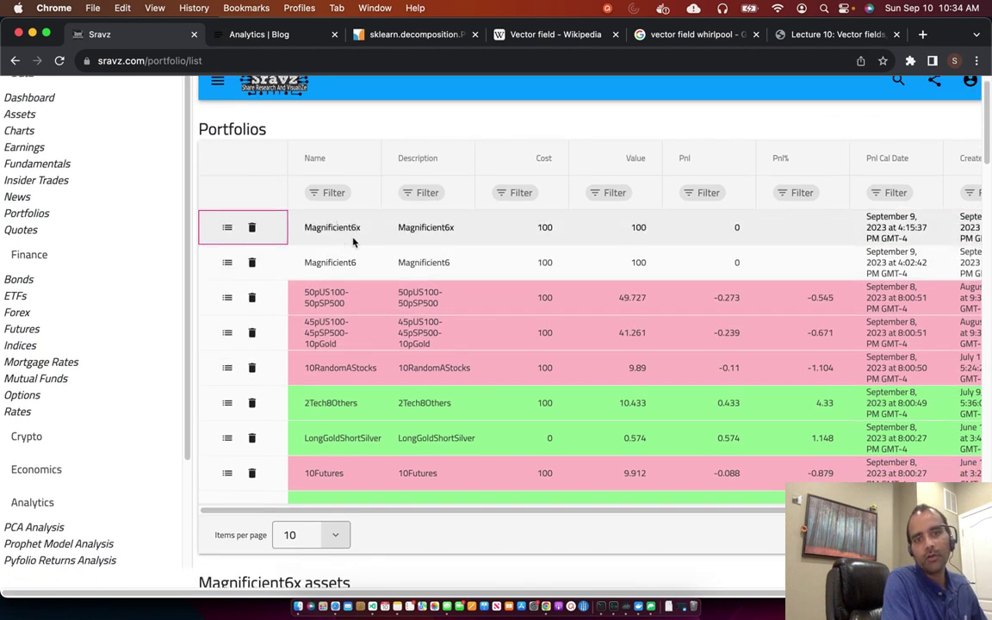
scroll(363, 118, "down", 5)
scroll(383, 405, "down", 5)
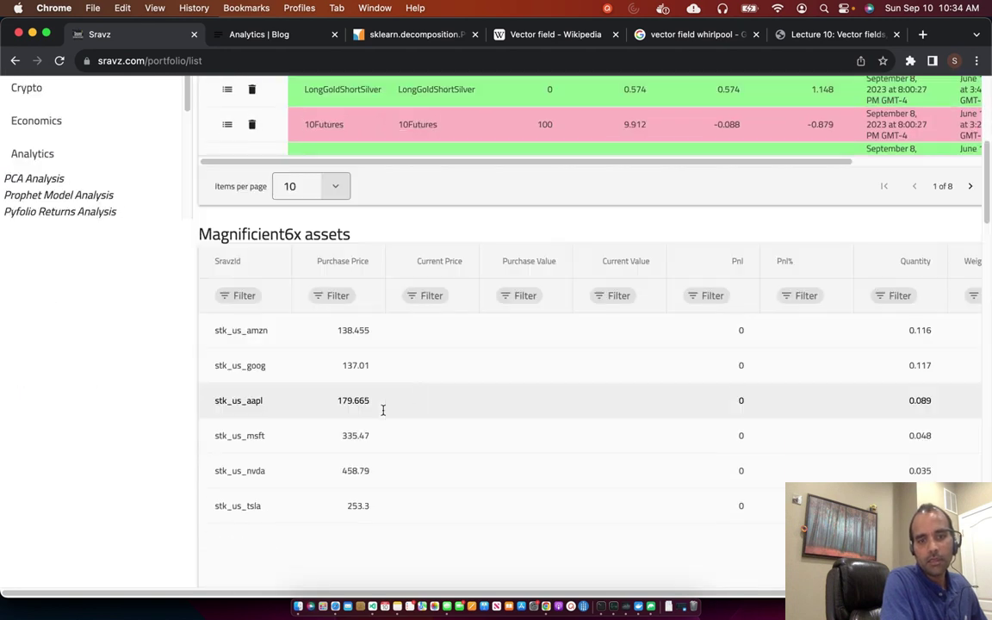
scroll(386, 225, "down", 1)
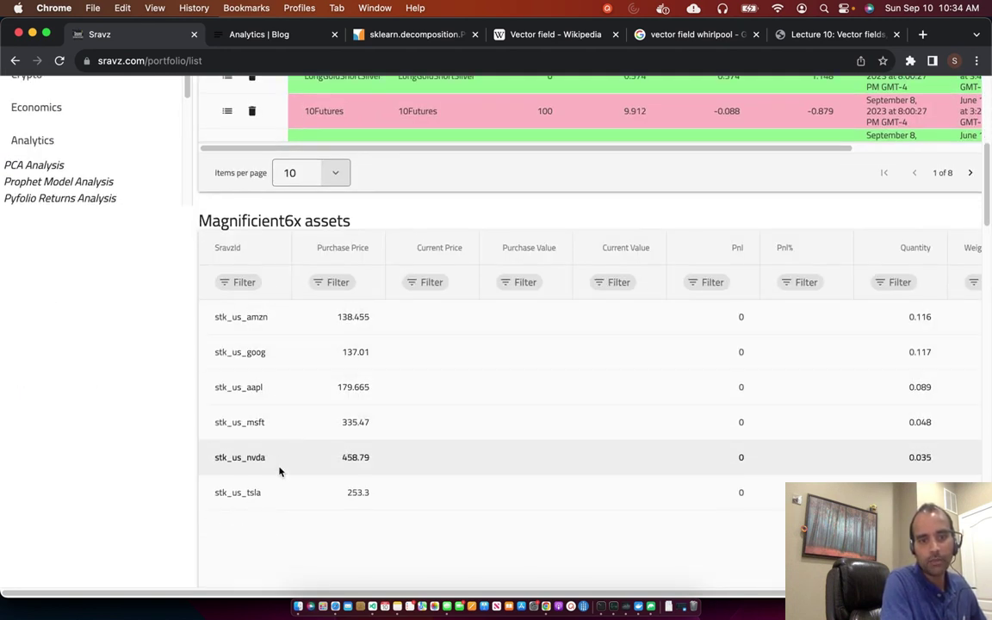
scroll(164, 328, "down", 10)
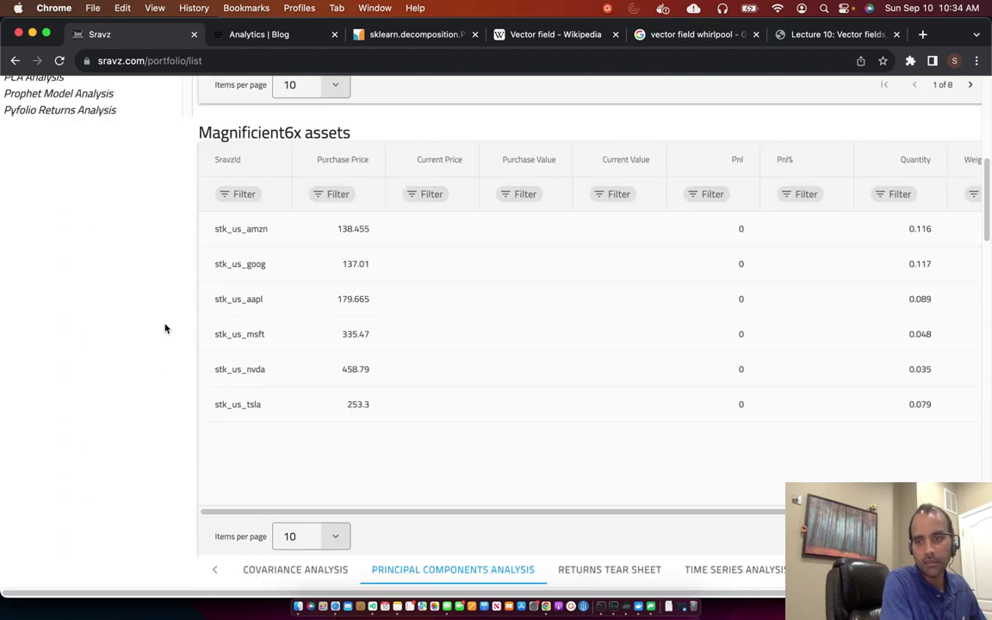
scroll(172, 329, "up", 2)
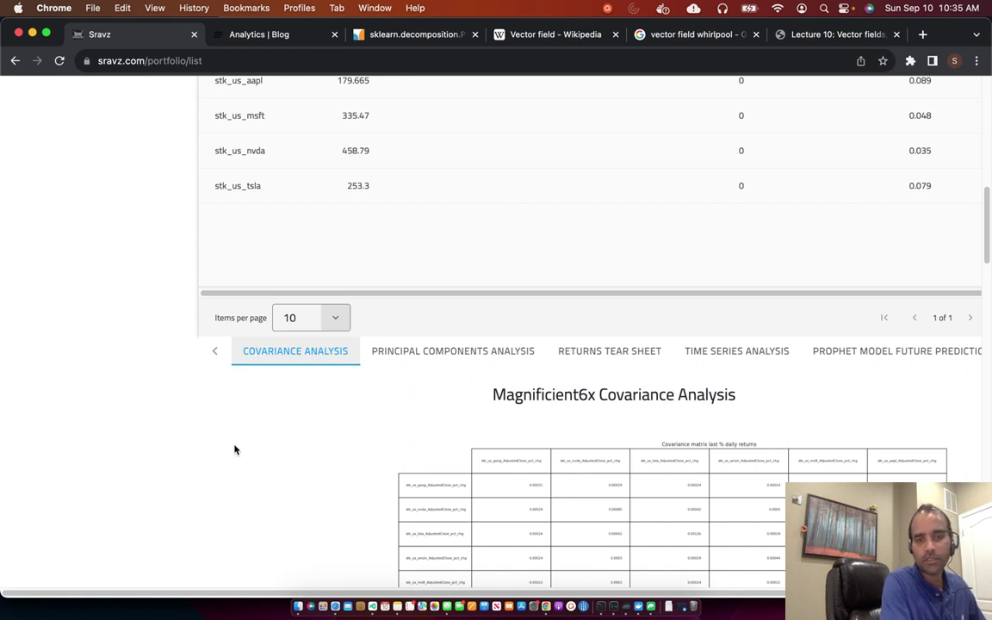
scroll(235, 449, "down", 3)
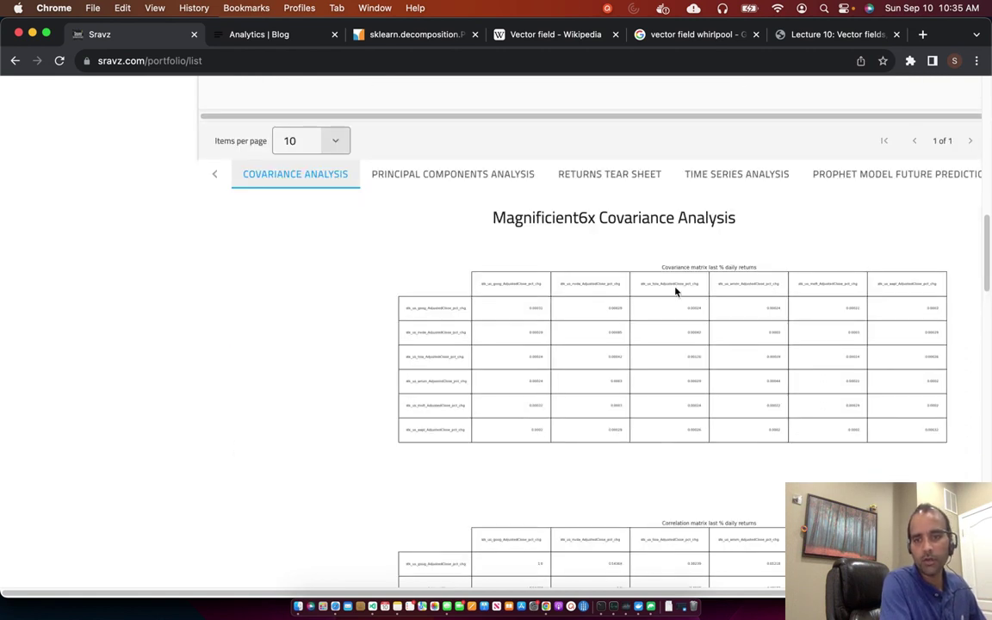
scroll(585, 577, "down", 2)
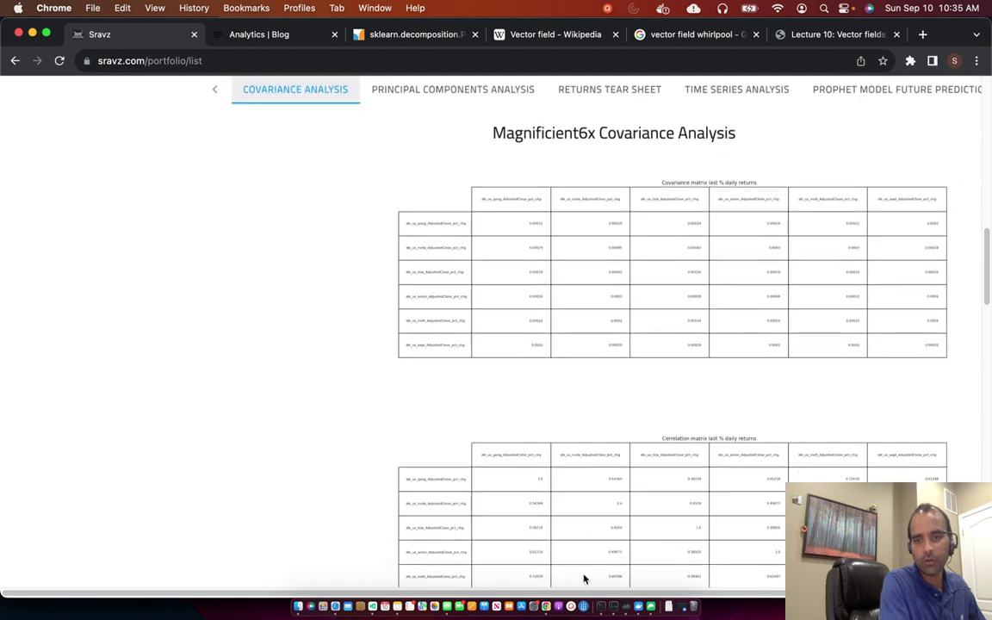
scroll(654, 499, "down", 2)
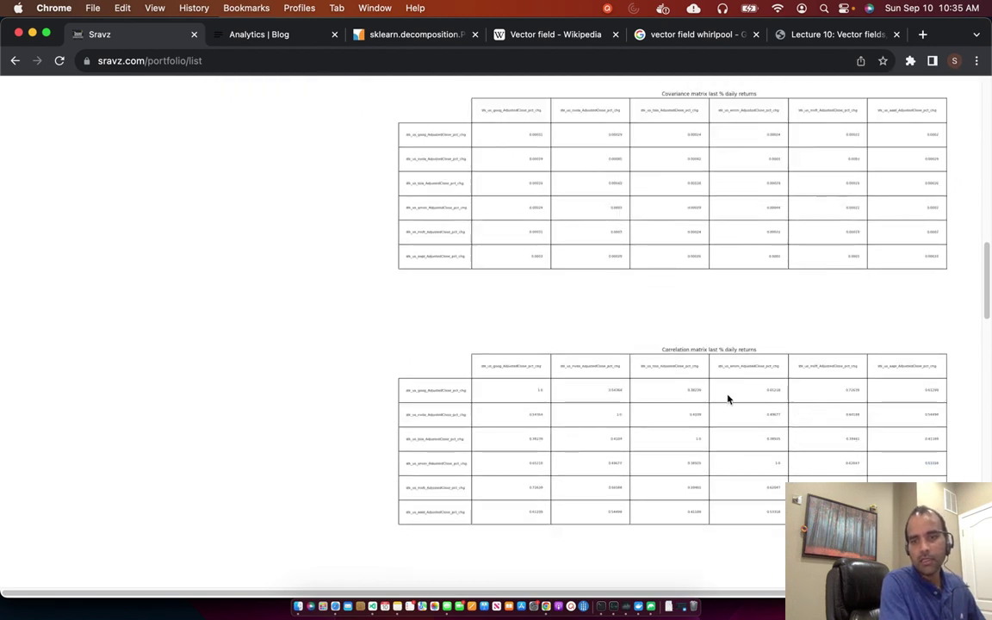
scroll(729, 399, "up", 2)
scroll(602, 302, "up", 2)
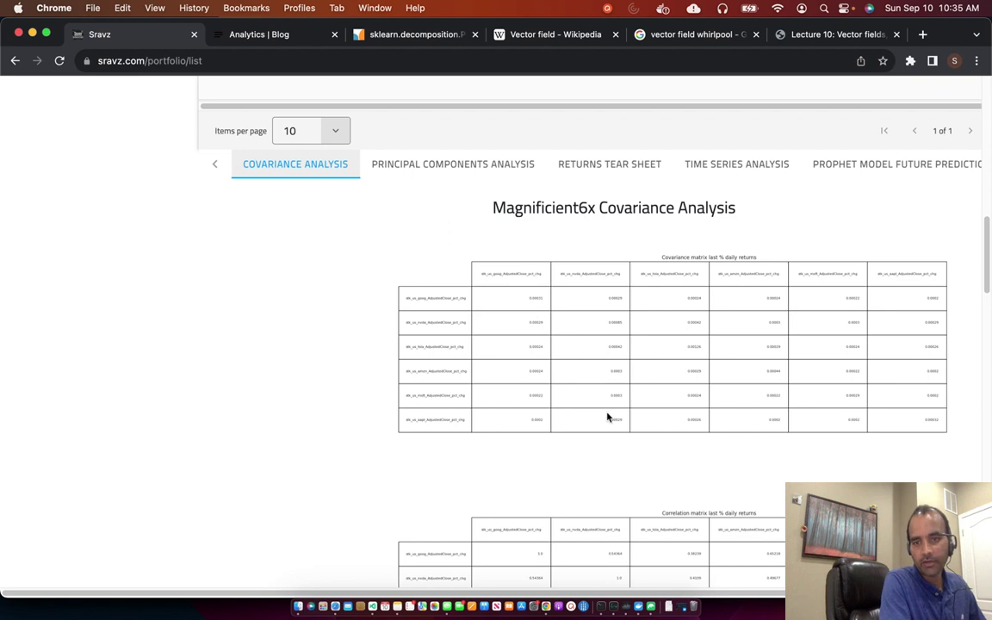
scroll(568, 420, "down", 1)
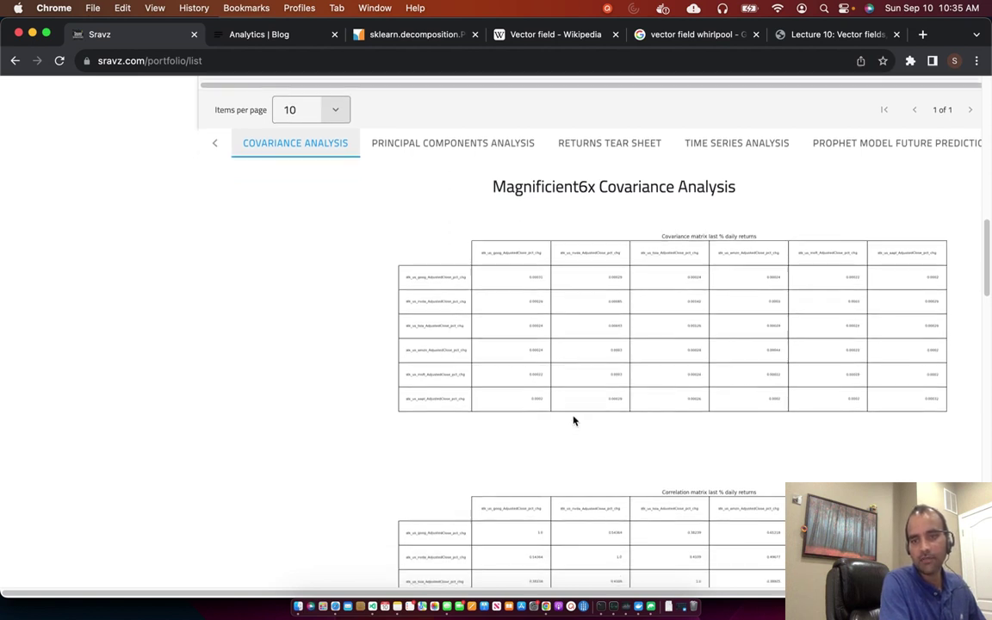
scroll(603, 437, "down", 5)
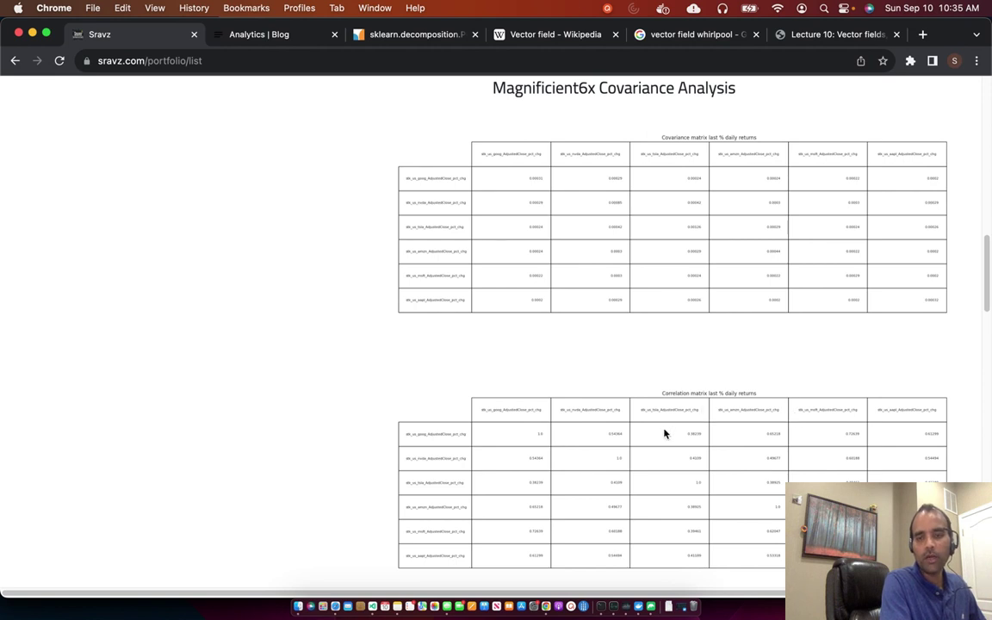
scroll(663, 433, "up", 3)
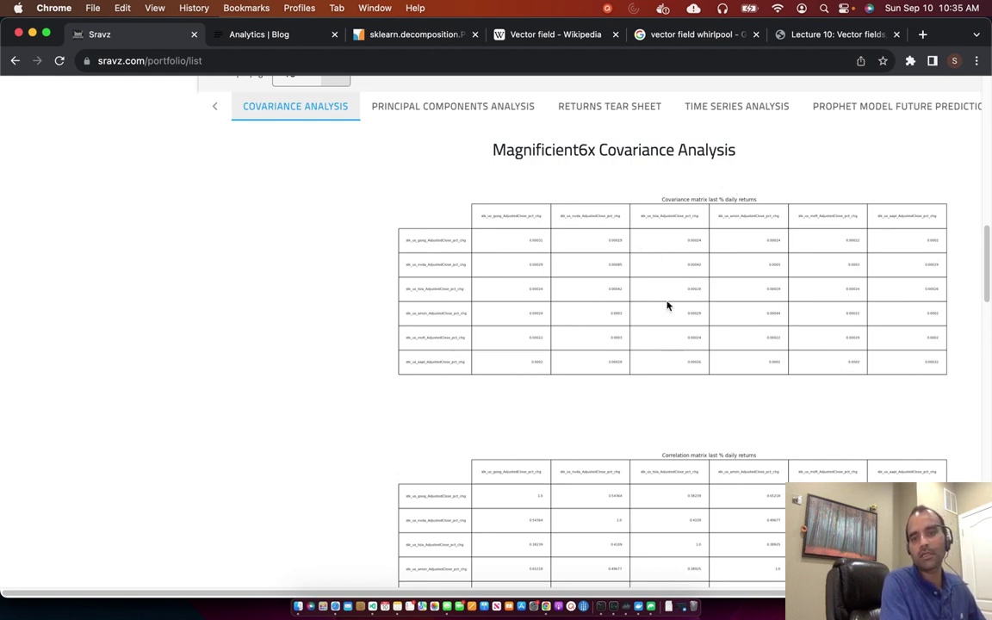
scroll(295, 279, "up", 1)
scroll(297, 280, "down", 10)
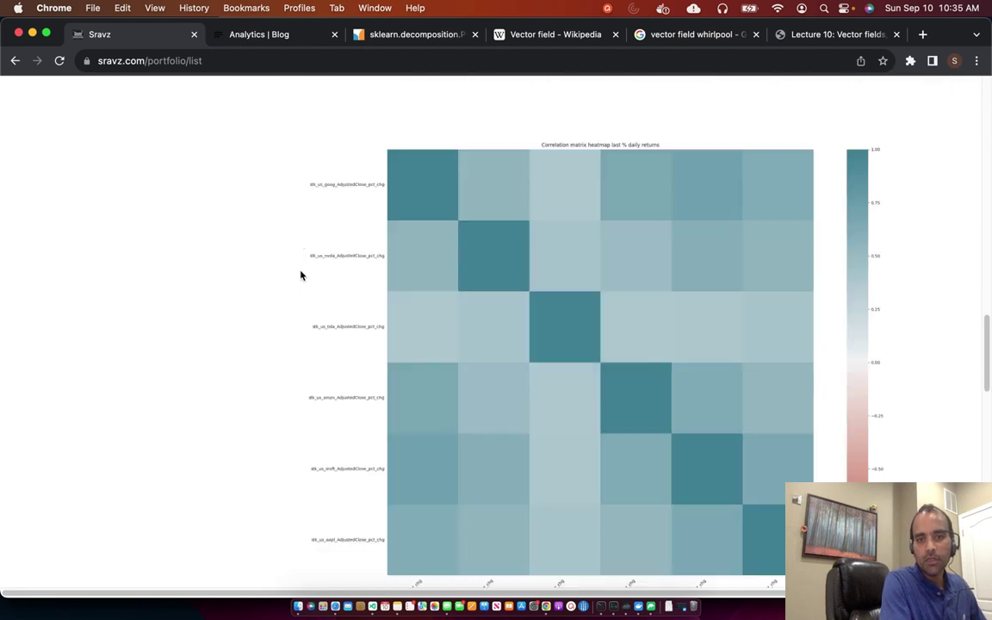
scroll(302, 272, "down", 5)
scroll(313, 268, "down", 5)
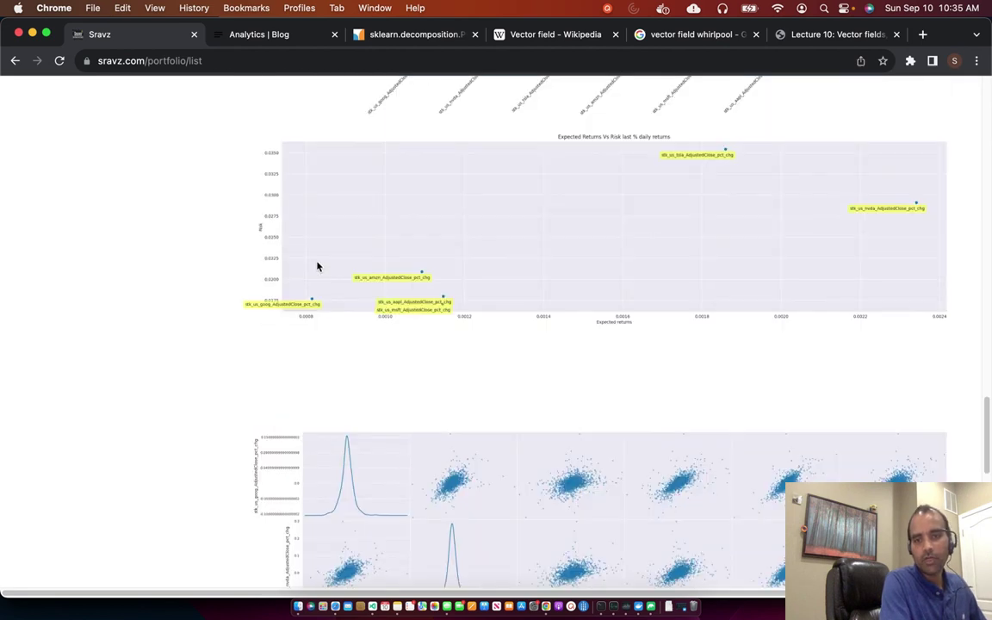
scroll(507, 396, "down", 5)
scroll(499, 353, "up", 7)
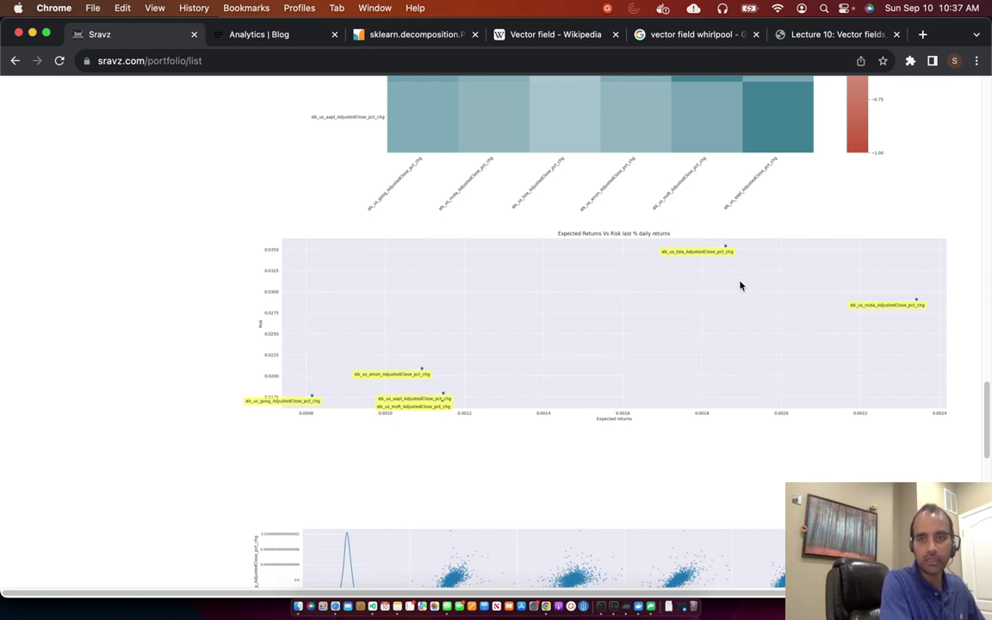
Scroll through the pair-plot grid, then back up to the holdings table listing NVDA and TSLA
scroll(732, 312, "down", 1)
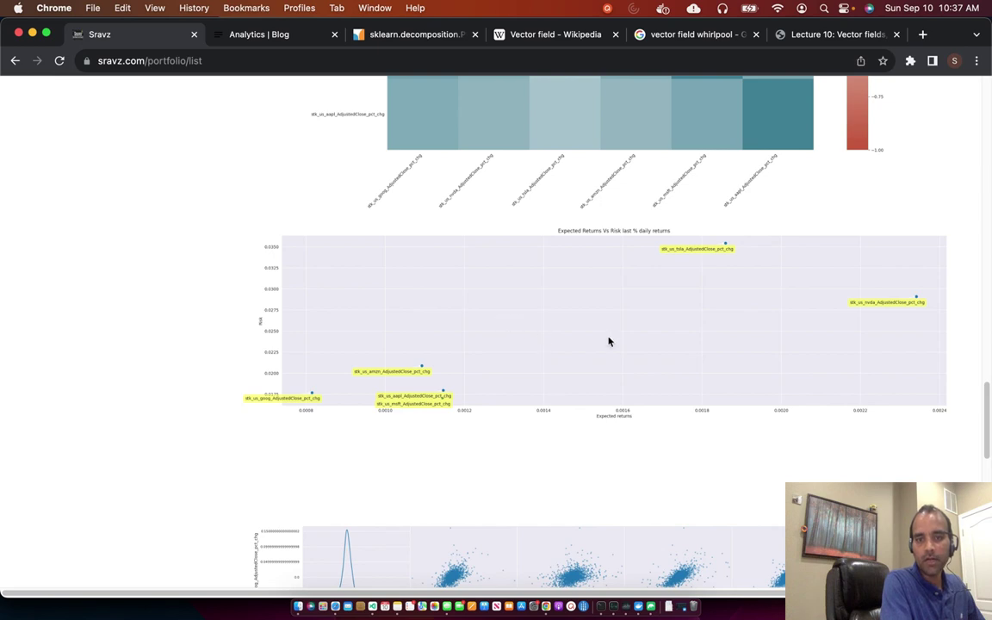
scroll(607, 342, "down", 8)
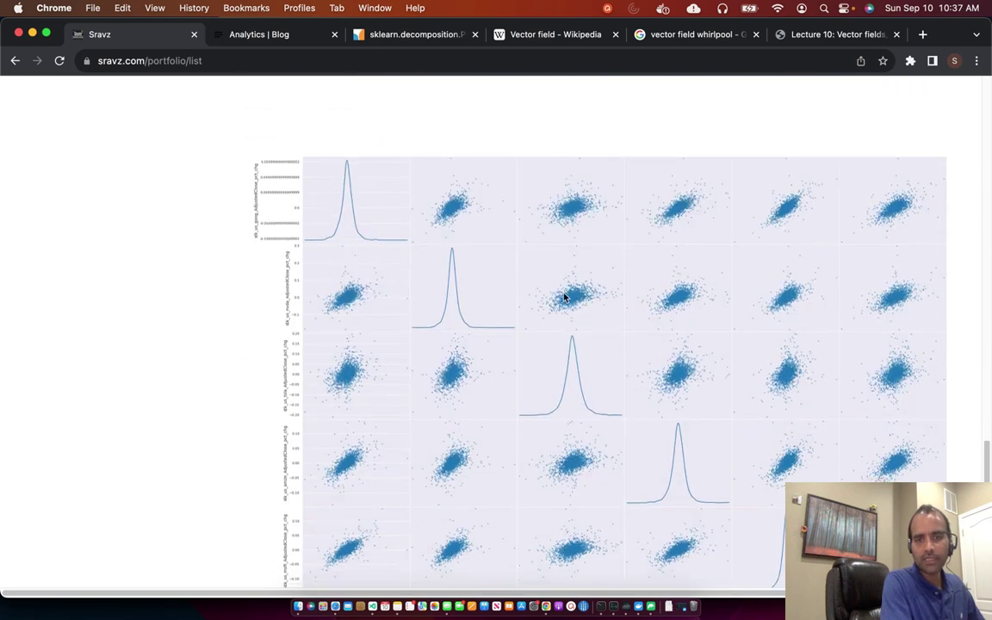
scroll(565, 294, "down", 4)
scroll(561, 299, "up", 3)
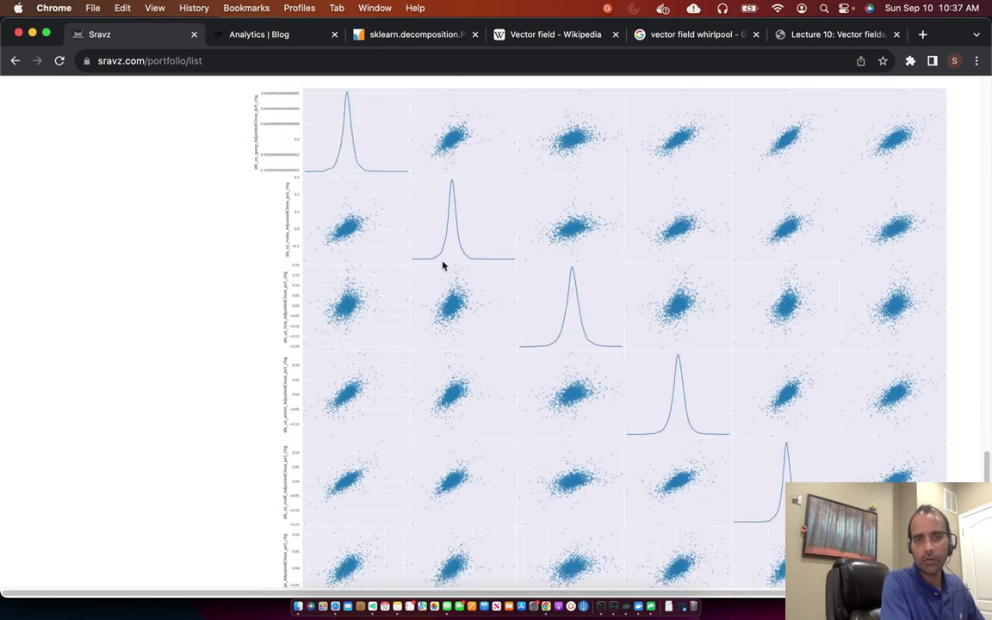
scroll(653, 336, "down", 1)
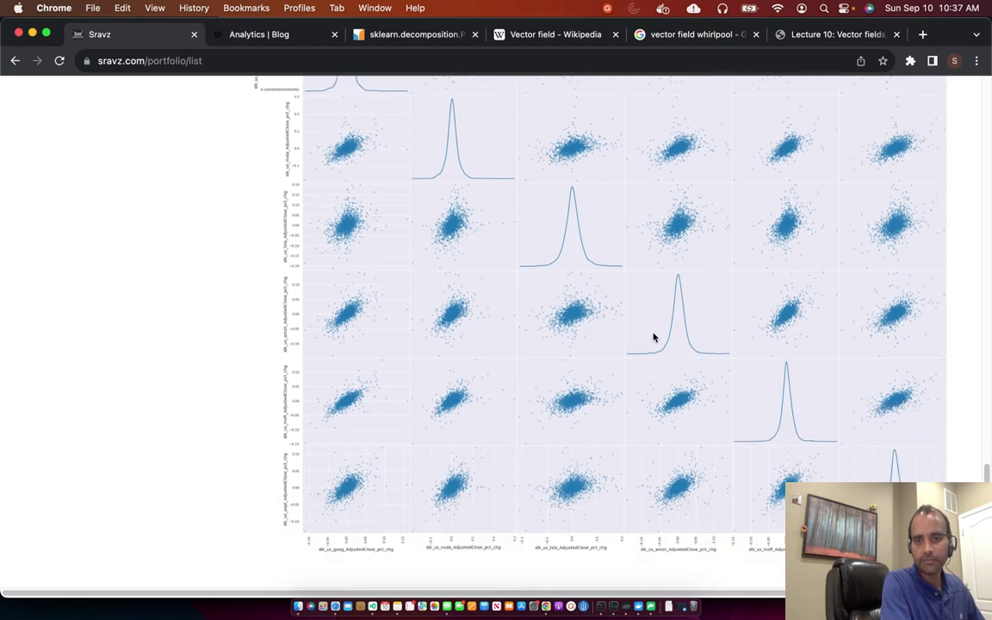
scroll(626, 345, "up", 5)
scroll(626, 370, "up", 1)
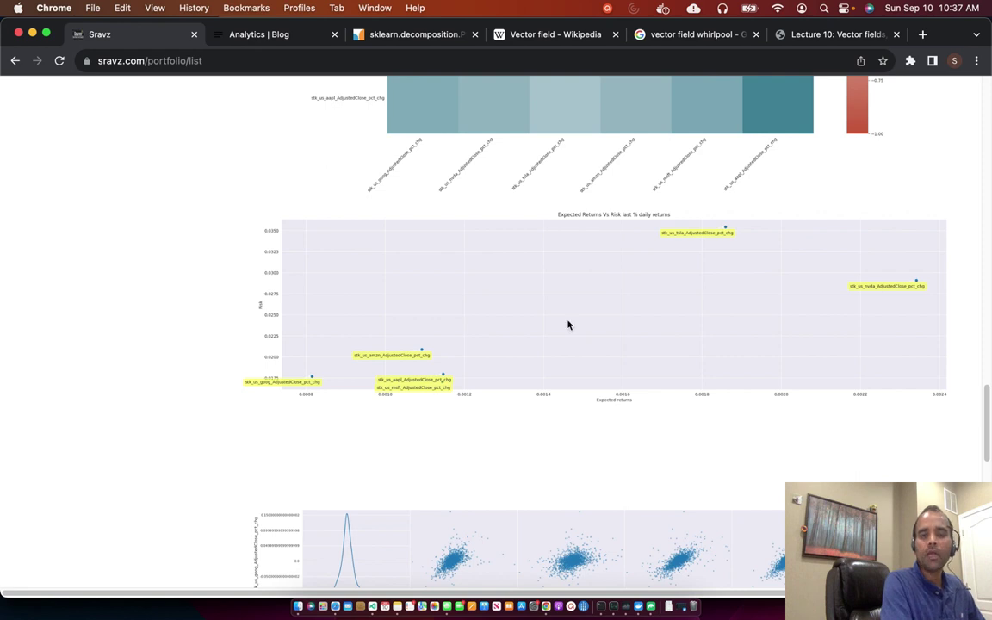
scroll(567, 319, "up", 3)
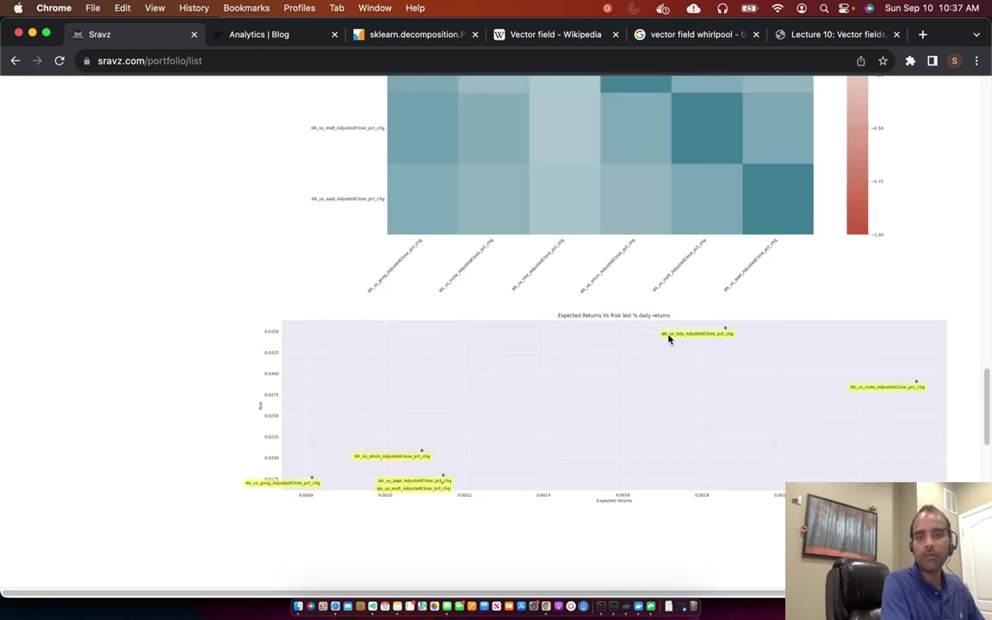
scroll(668, 340, "up", 2)
scroll(298, 193, "up", 20)
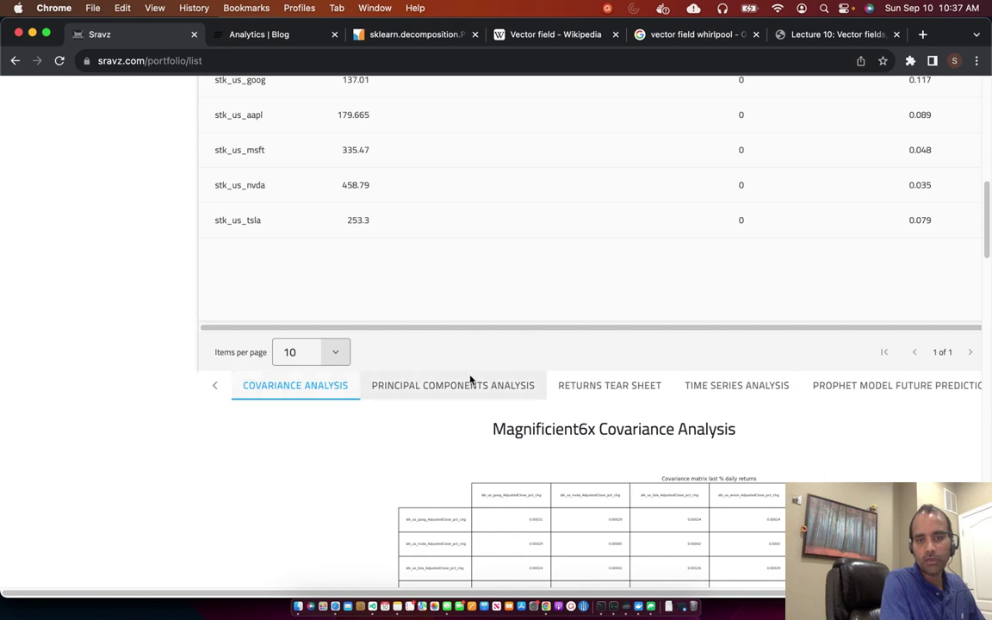
Show the Principal Components Analysis variance chart, where the first component explains about 0.6
left_click(472, 384)
scroll(588, 457, "down", 8)
scroll(445, 212, "up", 3)
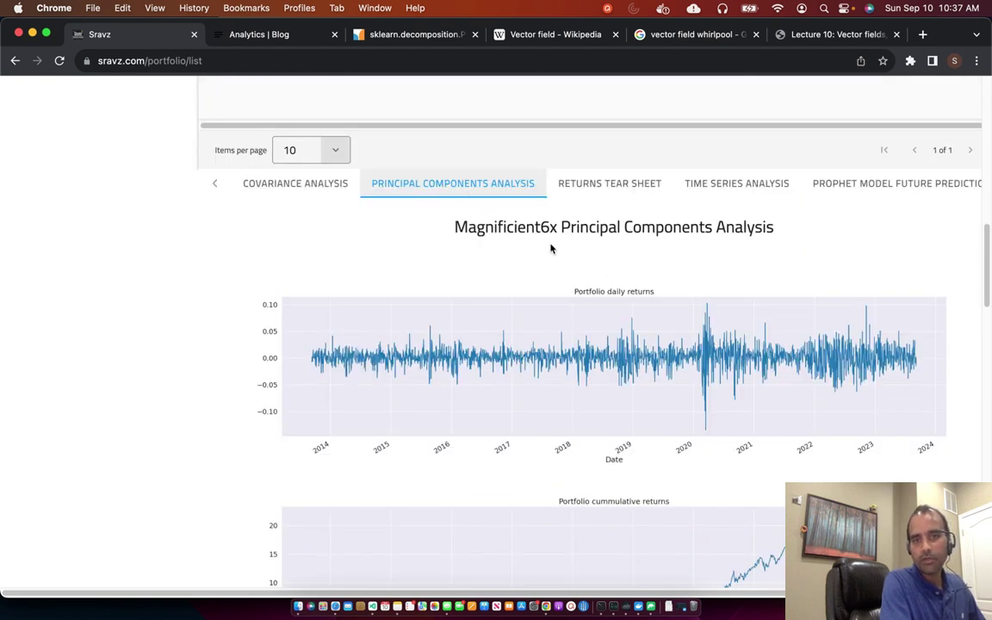
scroll(555, 235, "down", 4)
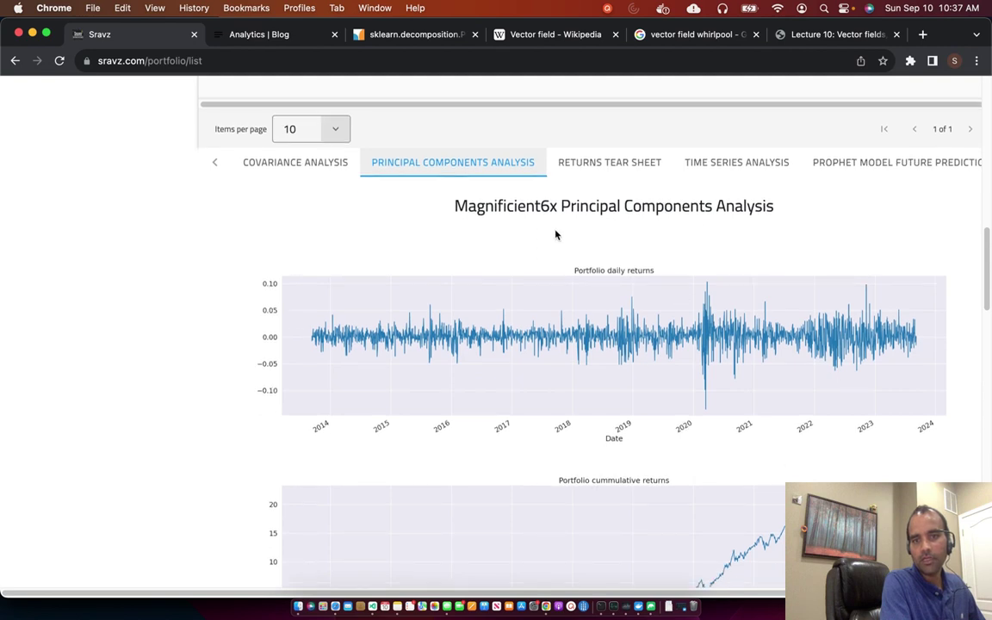
scroll(602, 282, "down", 8)
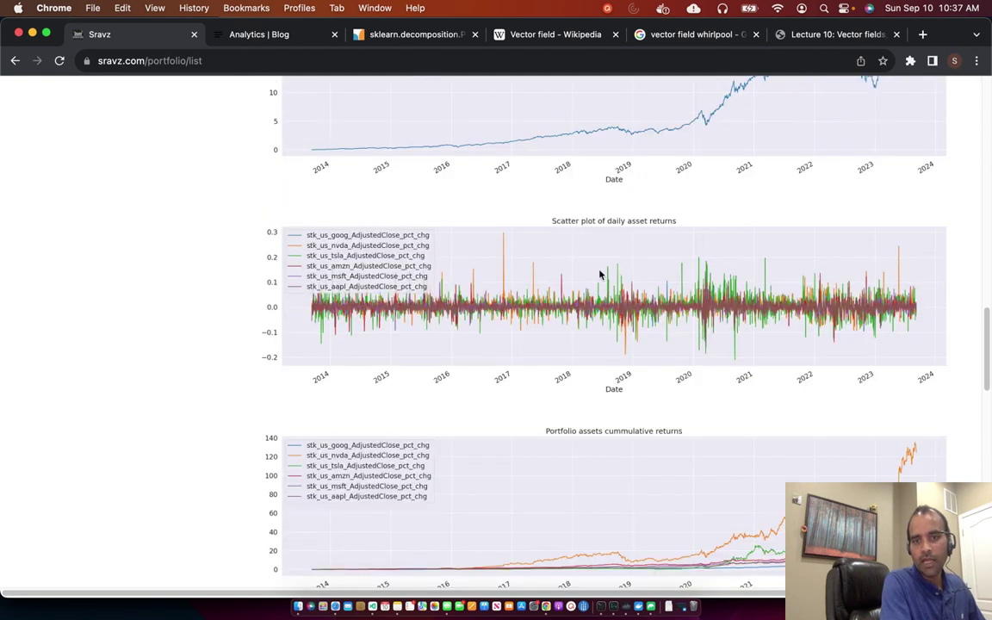
scroll(654, 274, "down", 2)
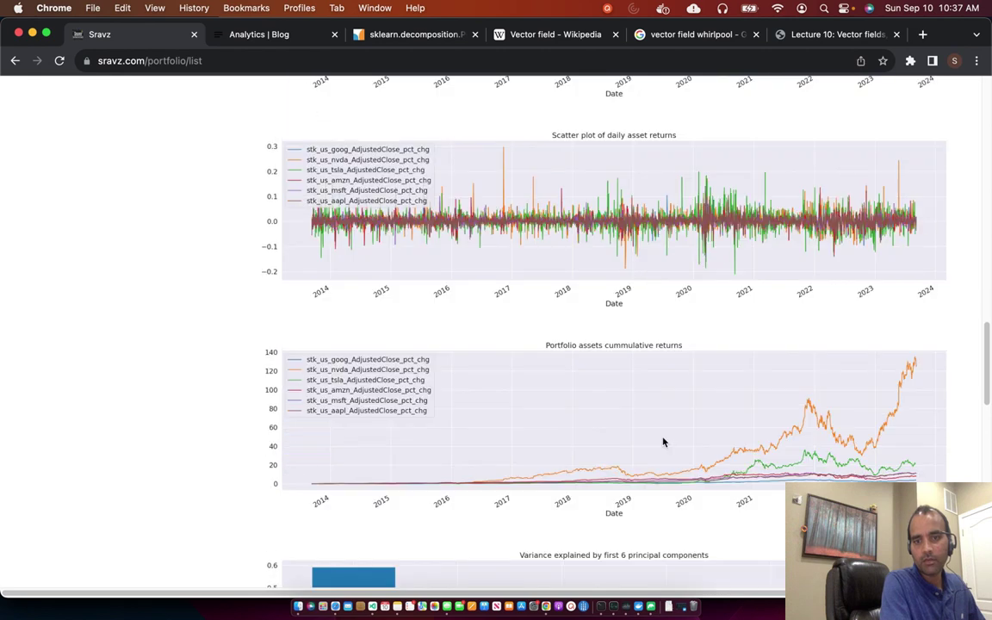
scroll(648, 389, "down", 2)
scroll(680, 258, "down", 3)
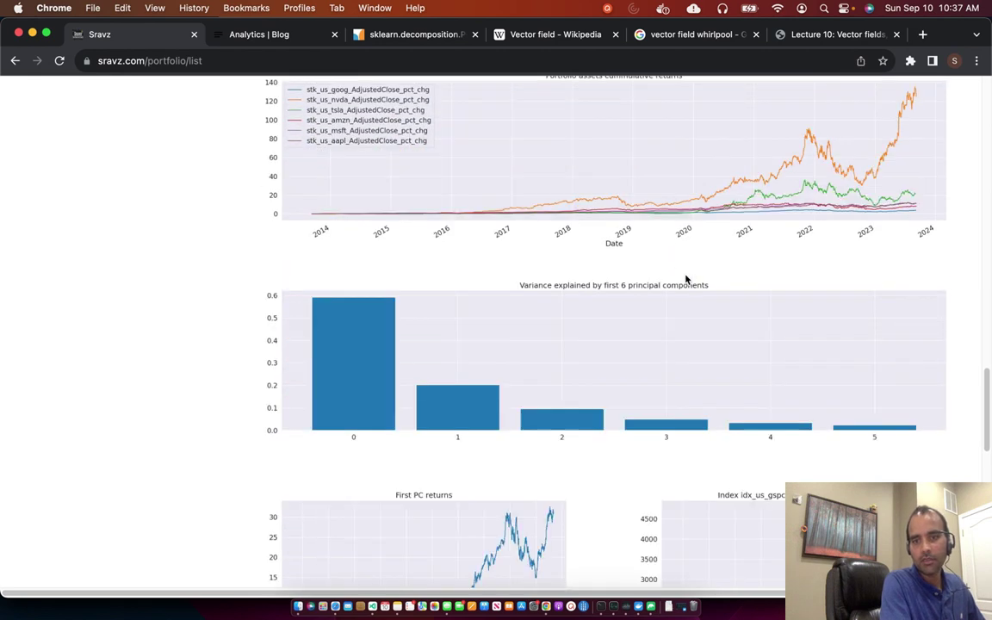
scroll(860, 310, "up", 1)
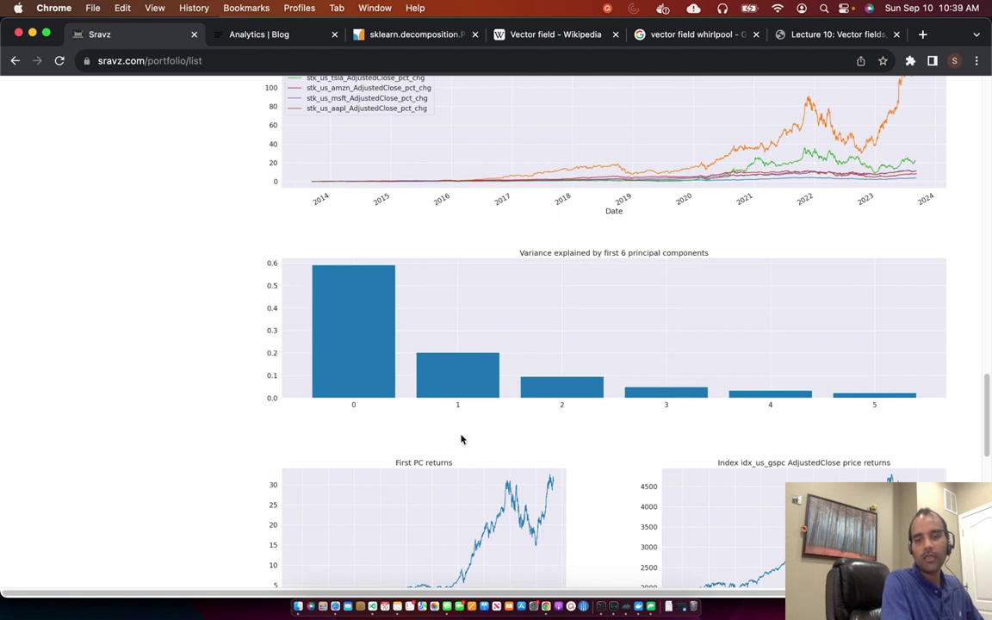
scroll(469, 345, "up", 2)
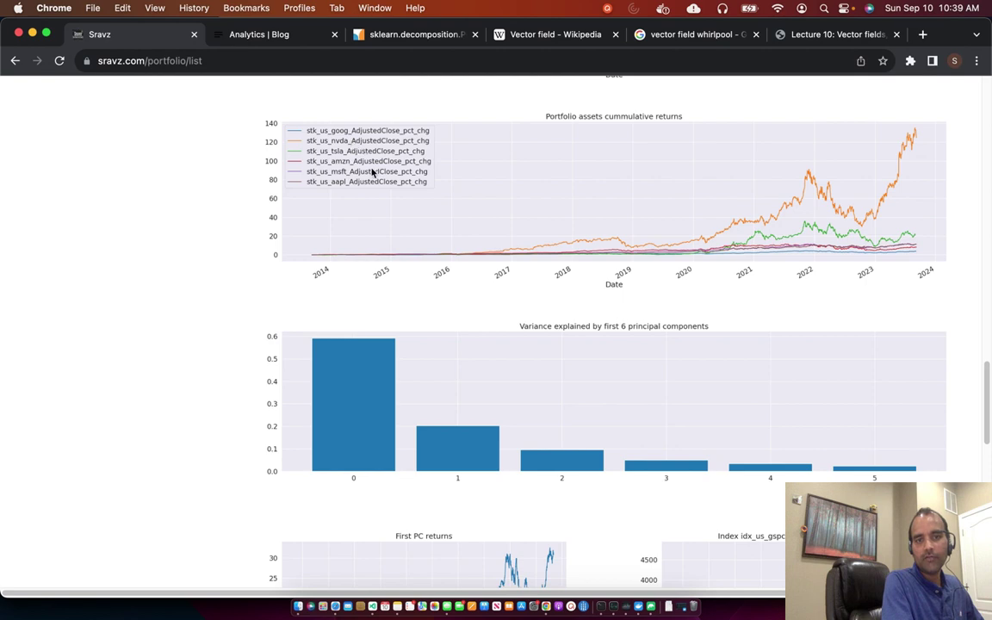
scroll(372, 173, "up", 15)
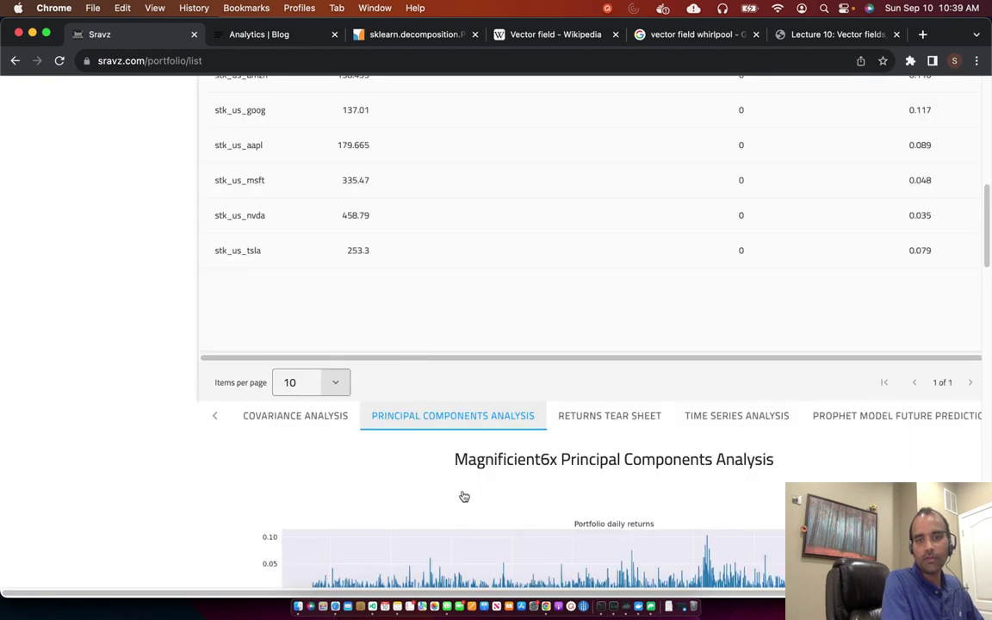
Open the Returns Tear Sheet and scroll through its performance statistics and worst drawdown tables
scroll(464, 497, "down", 2)
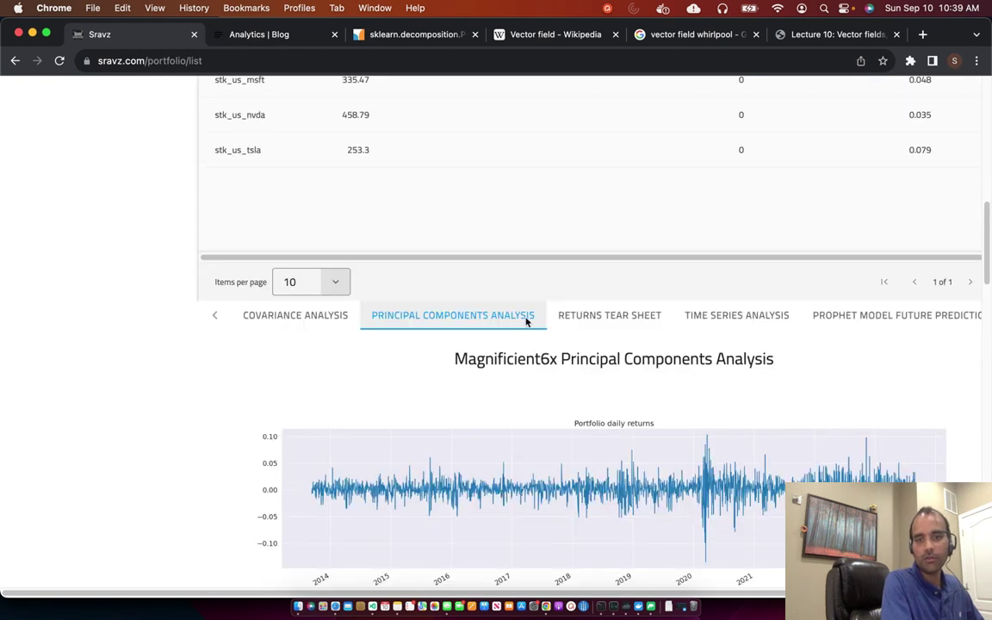
left_click(568, 317)
scroll(457, 372, "down", 2)
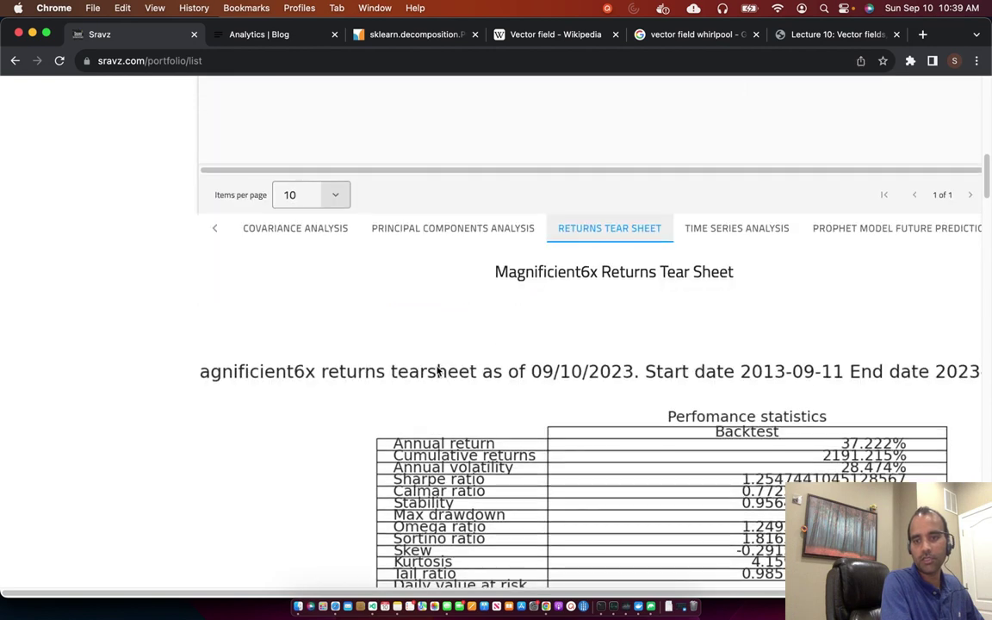
scroll(437, 370, "down", 4)
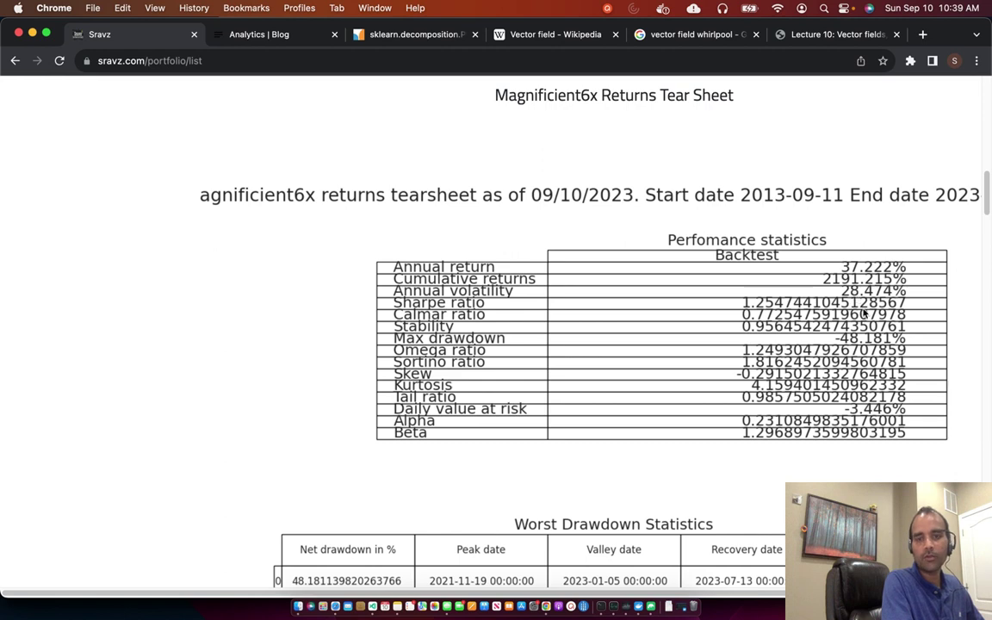
scroll(510, 282, "up", 5)
Return to the Principal Components Analysis view, then switch to the Analytics docs page
left_click(476, 256)
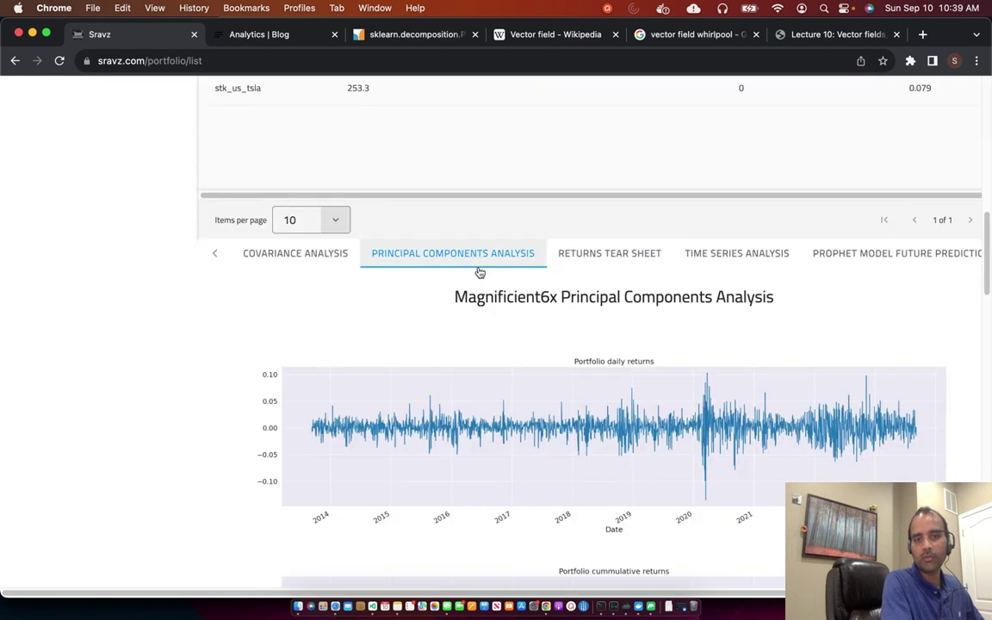
scroll(519, 326, "down", 15)
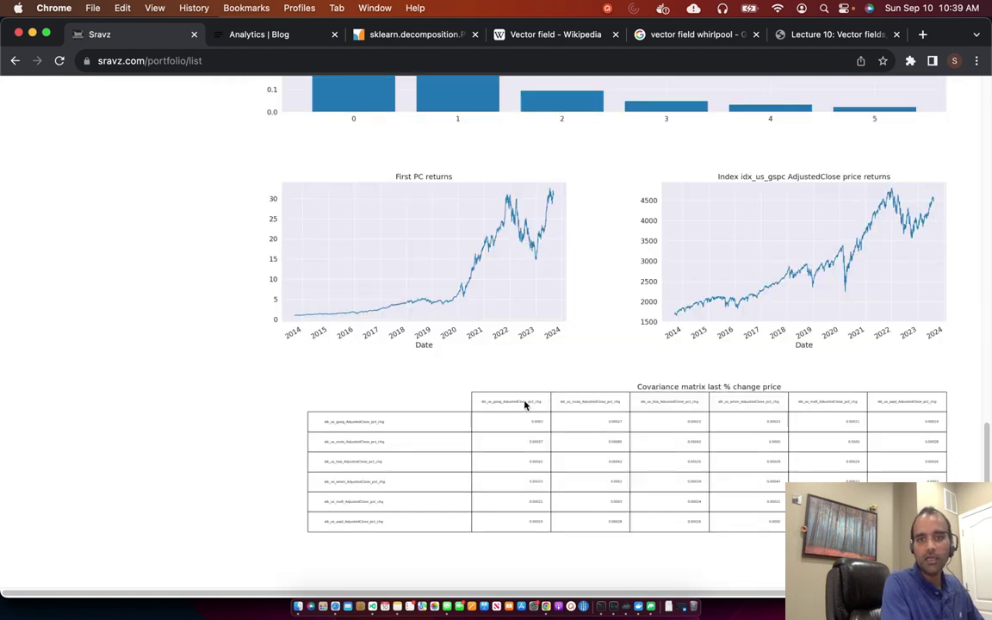
scroll(533, 401, "up", 5)
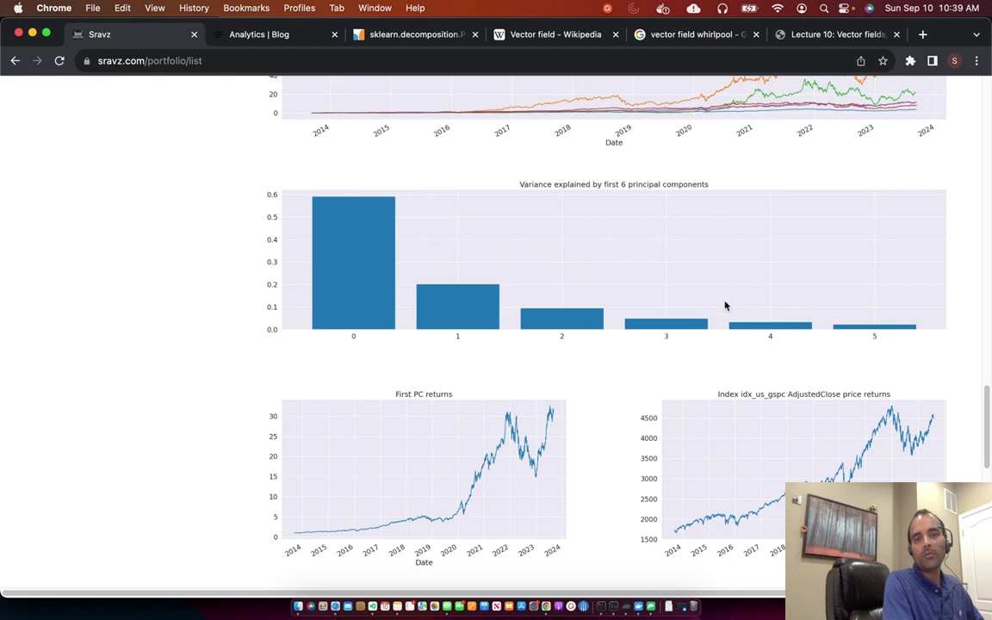
scroll(725, 305, "up", 1)
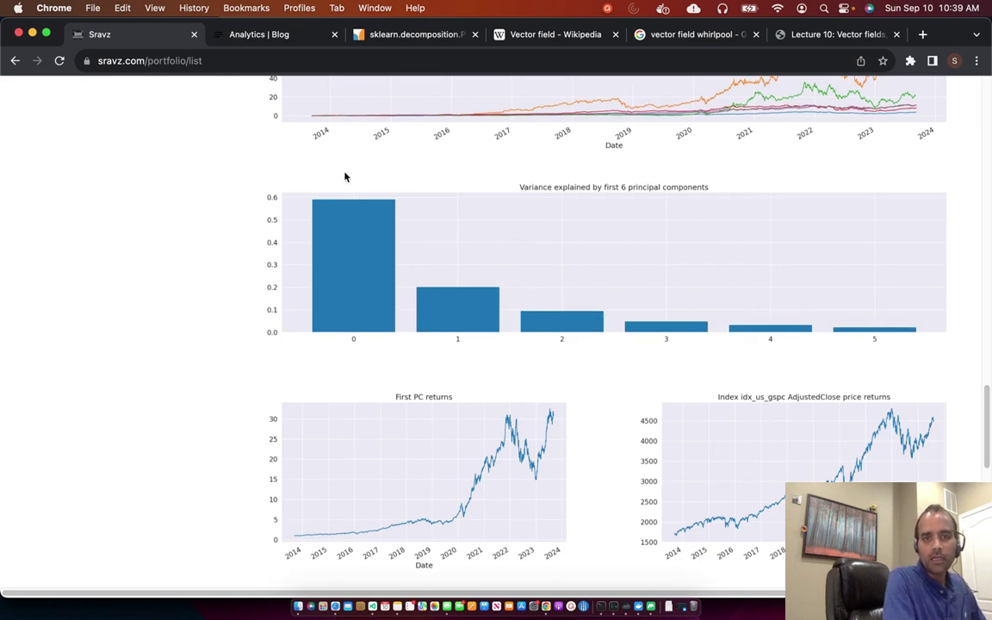
scroll(345, 177, "up", 10)
left_click(263, 34)
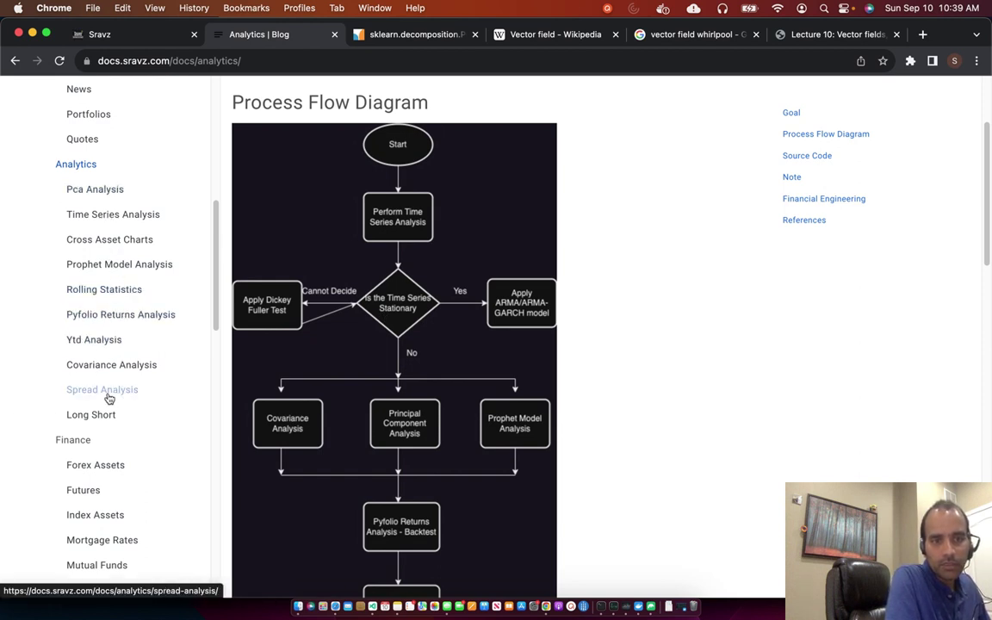
Open the PCA Analysis docs page and scroll down to its Use Case section
left_click(107, 201)
scroll(796, 411, "down", 3)
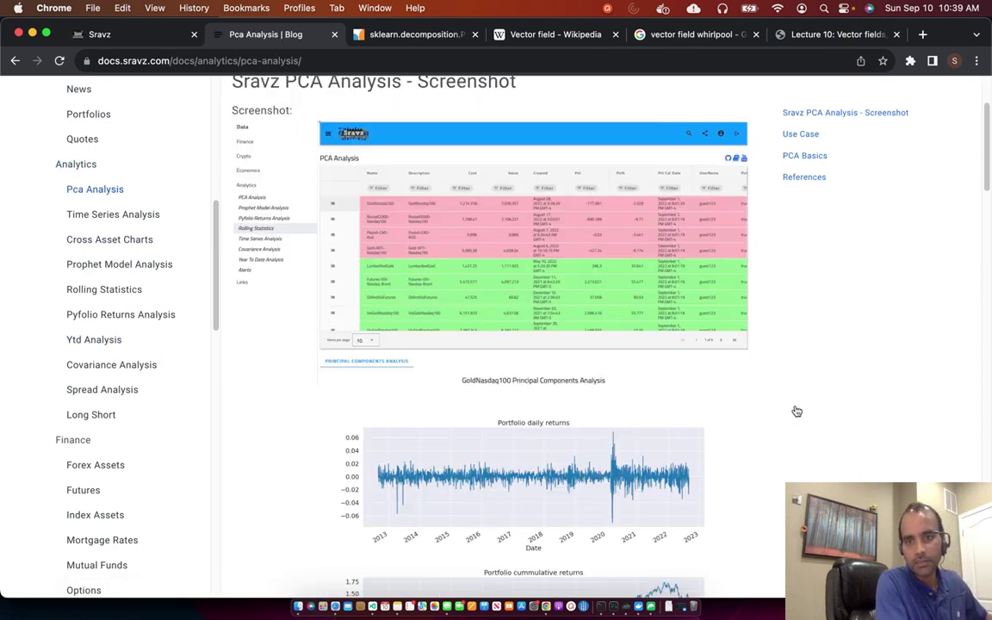
scroll(796, 410, "down", 15)
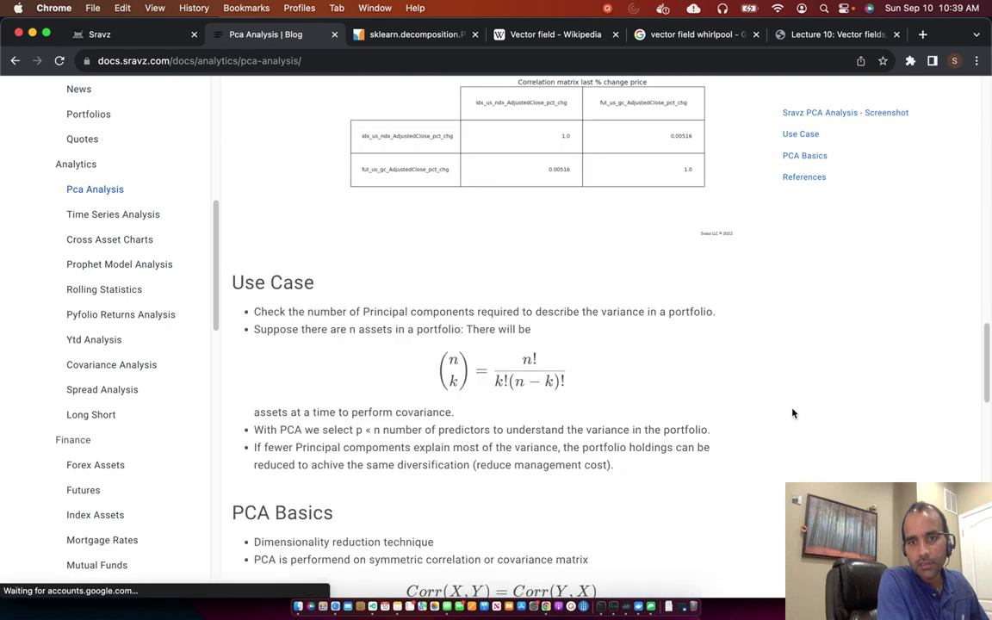
scroll(792, 413, "down", 5)
scroll(792, 413, "up", 4)
scroll(783, 405, "down", 1)
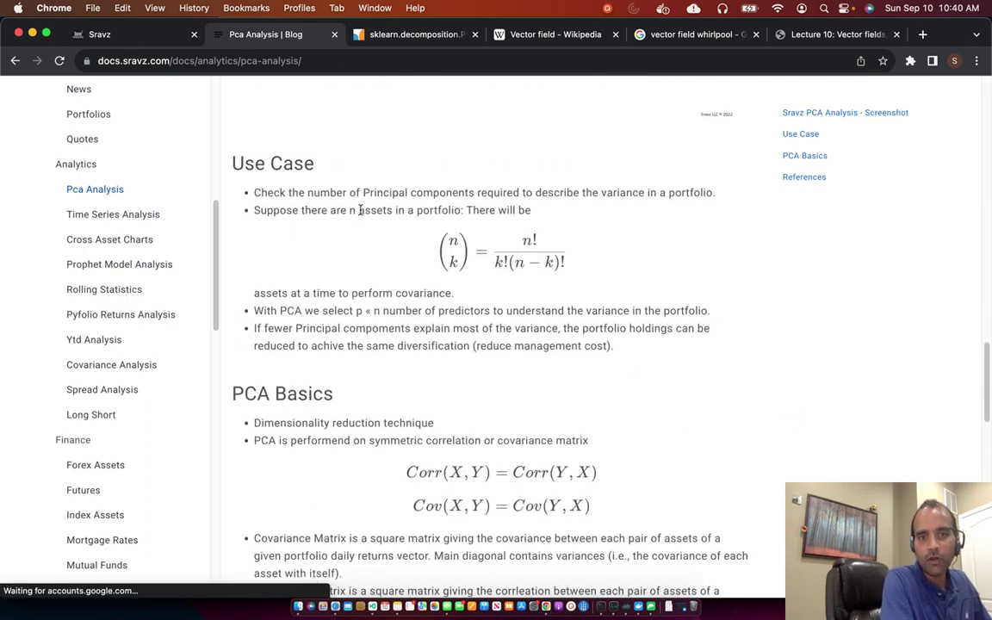
Highlight 'n assets', the binomial formula and the covariance line, then return to Sravz
left_click_drag(352, 218, 426, 223)
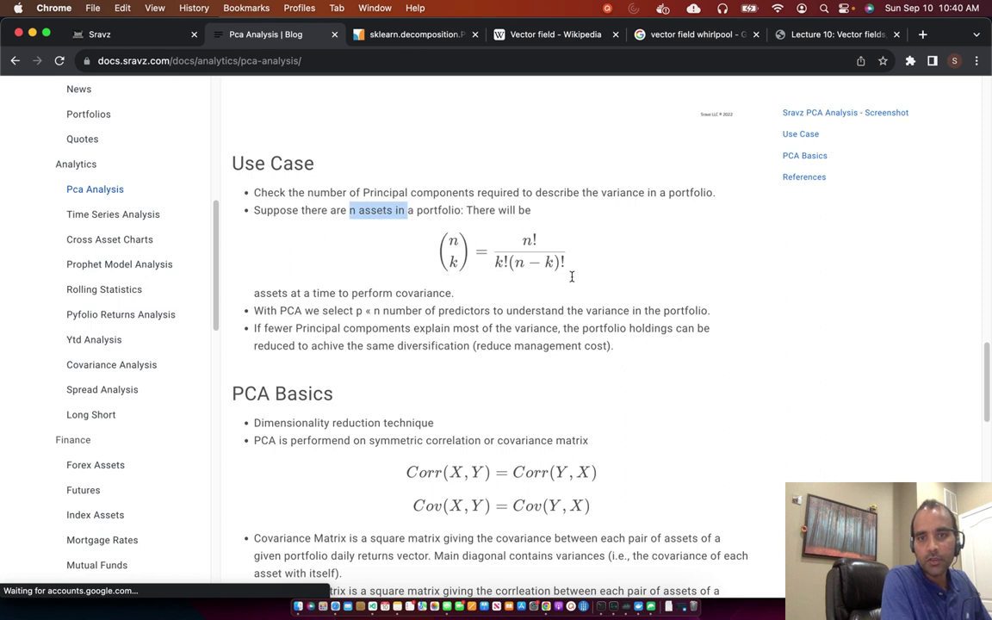
left_click_drag(571, 277, 430, 261)
left_click(440, 253)
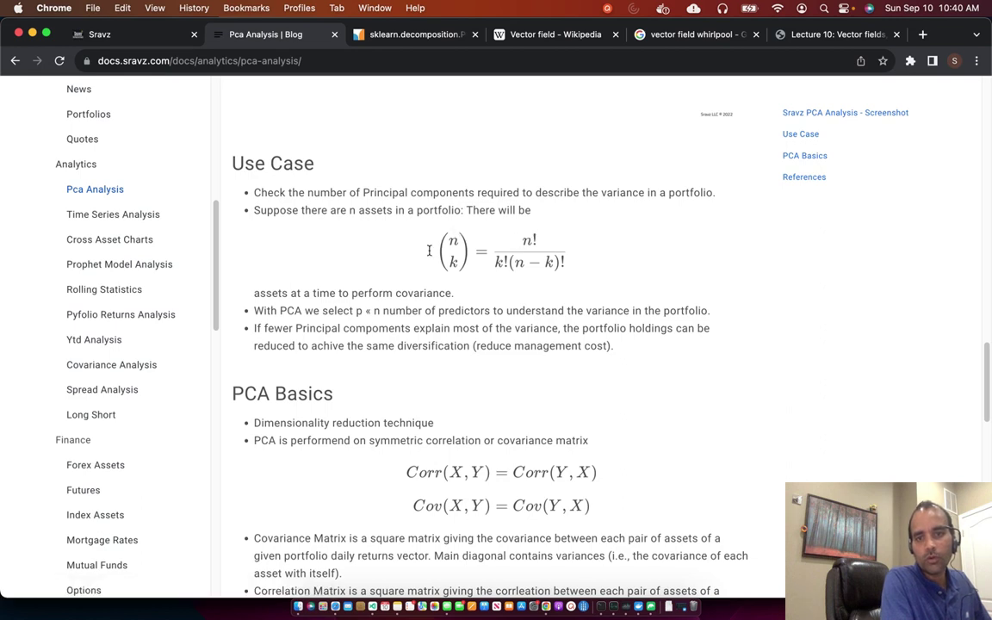
left_click_drag(456, 294, 330, 294)
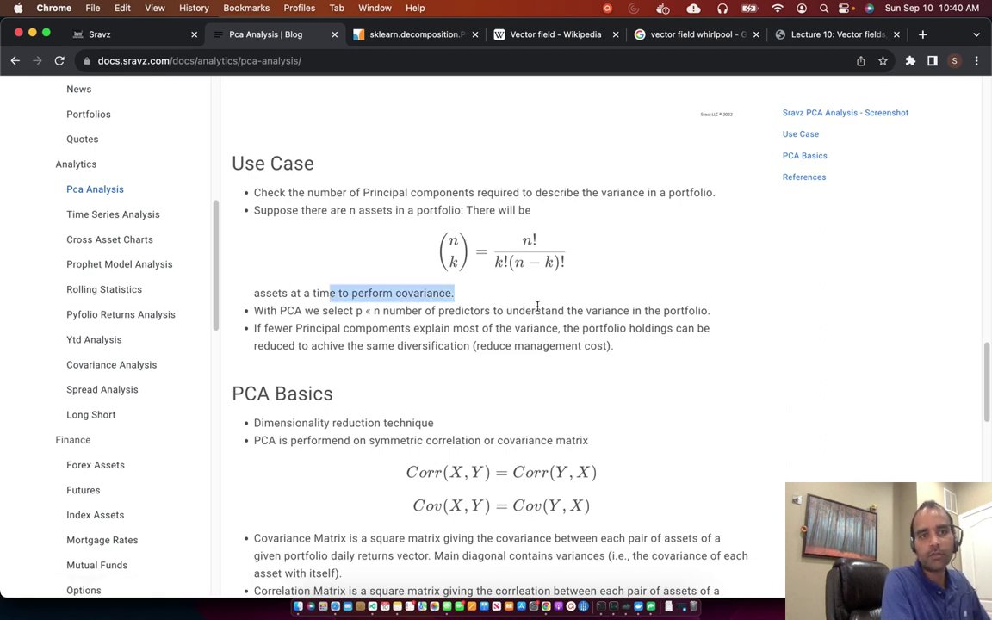
left_click(142, 46)
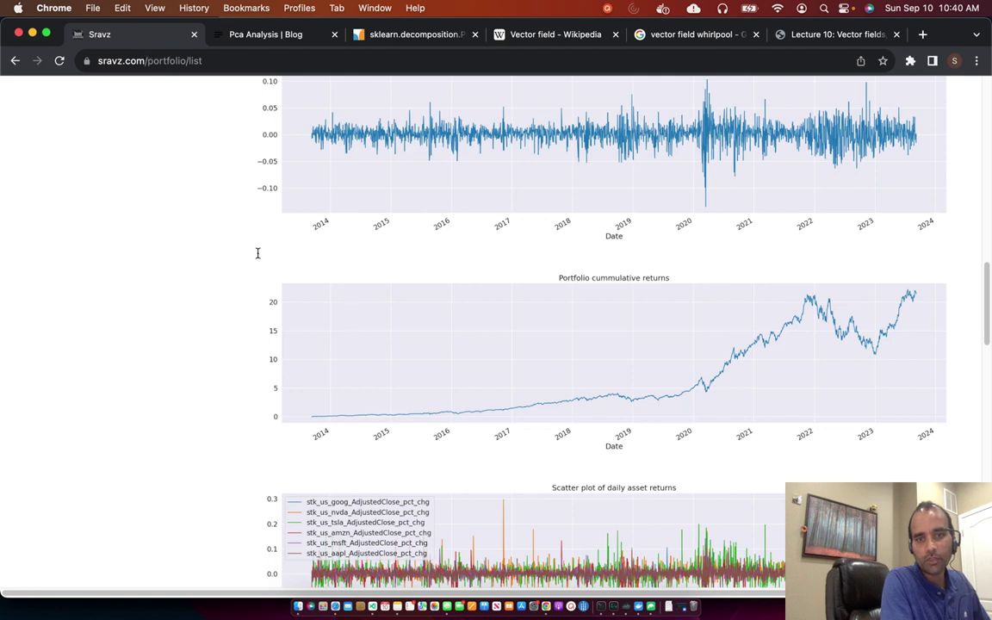
Scroll to the Magnificent6x covariance and correlation tables, then return to the PCA Analysis docs
scroll(257, 252, "down", 10)
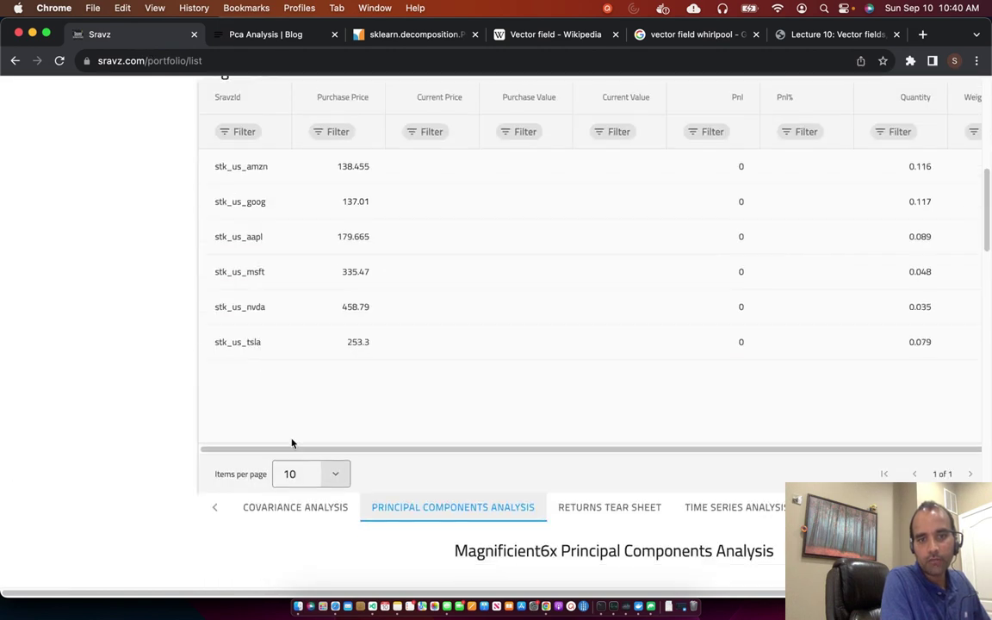
scroll(291, 443, "down", 3)
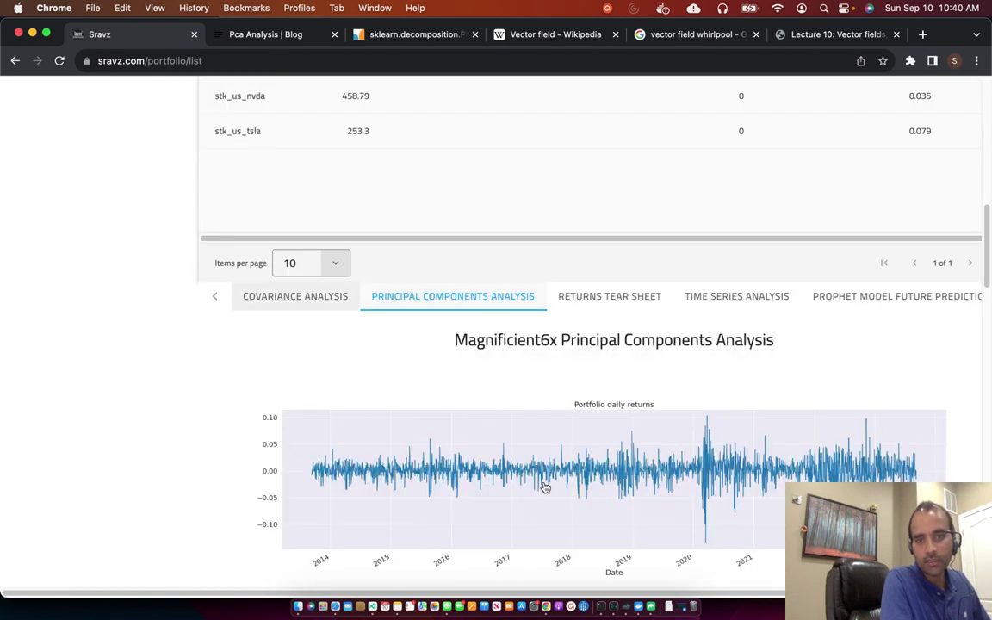
scroll(602, 439, "down", 10)
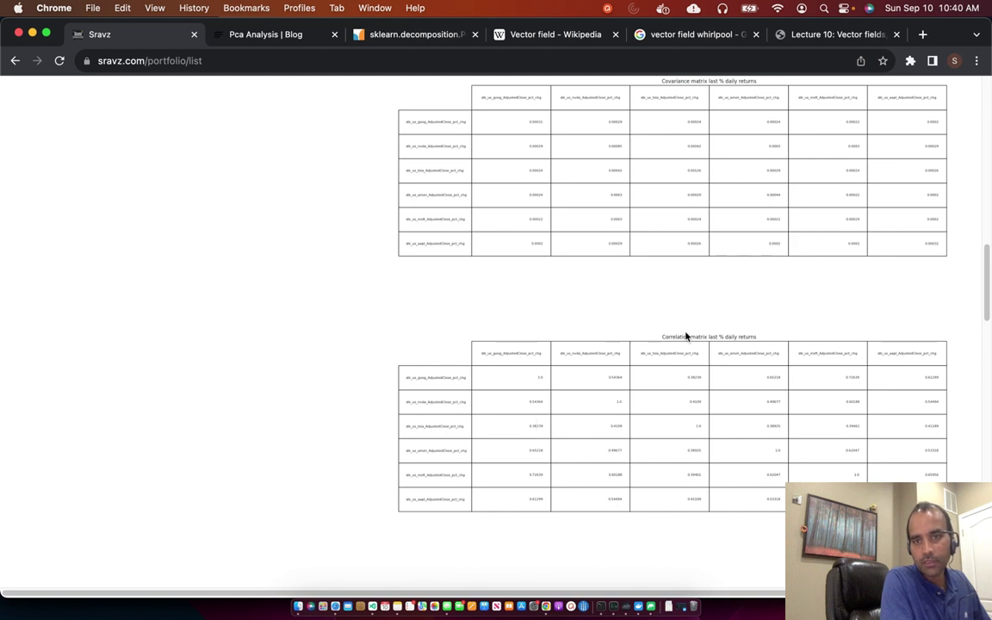
scroll(689, 248, "up", 3)
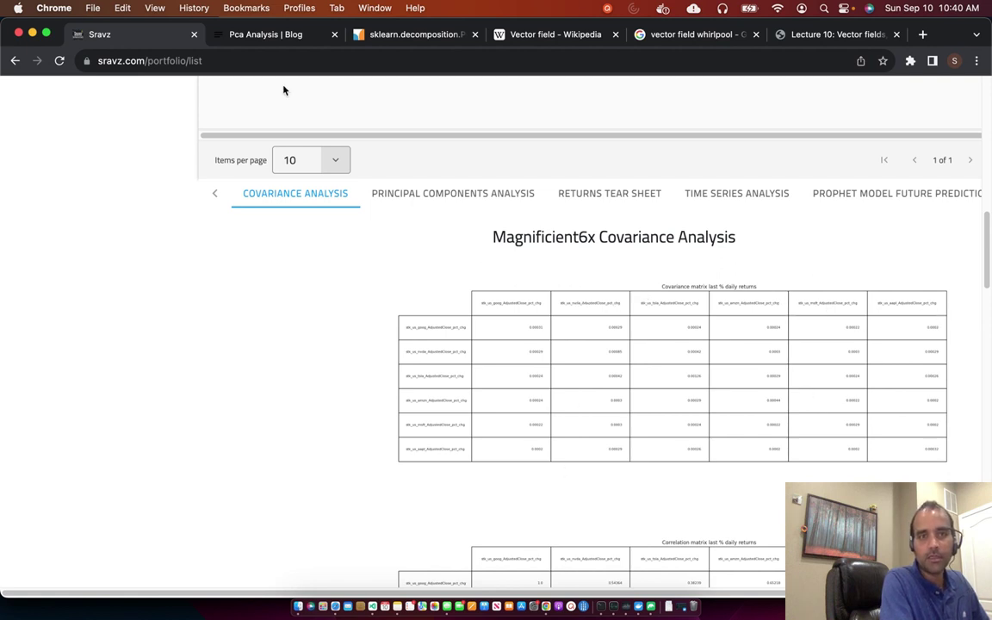
left_click(248, 36)
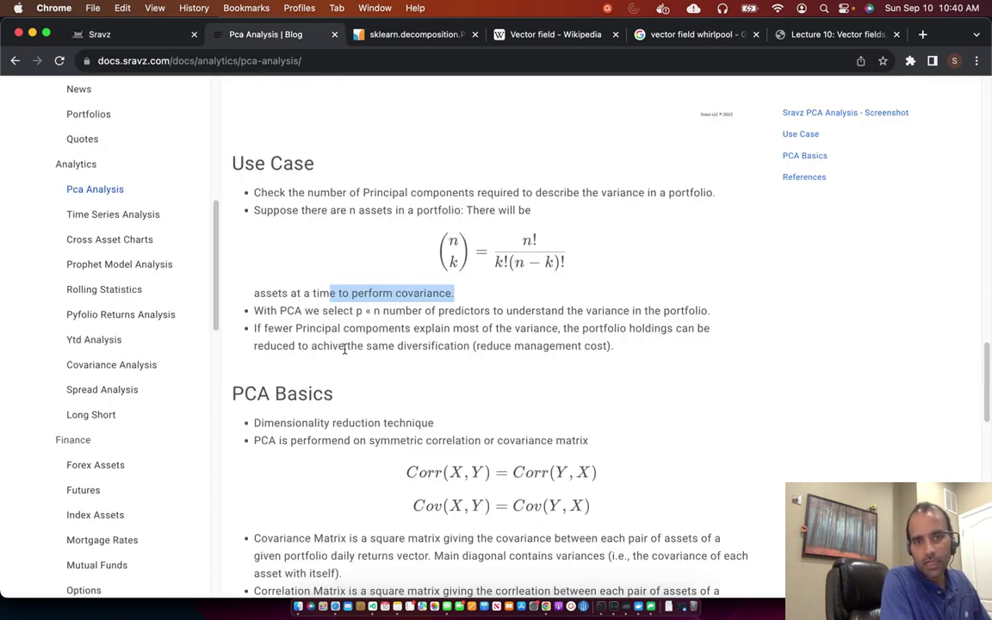
Highlight 'perform covariance' in the Use Case text, then clear the selection
left_click(372, 307)
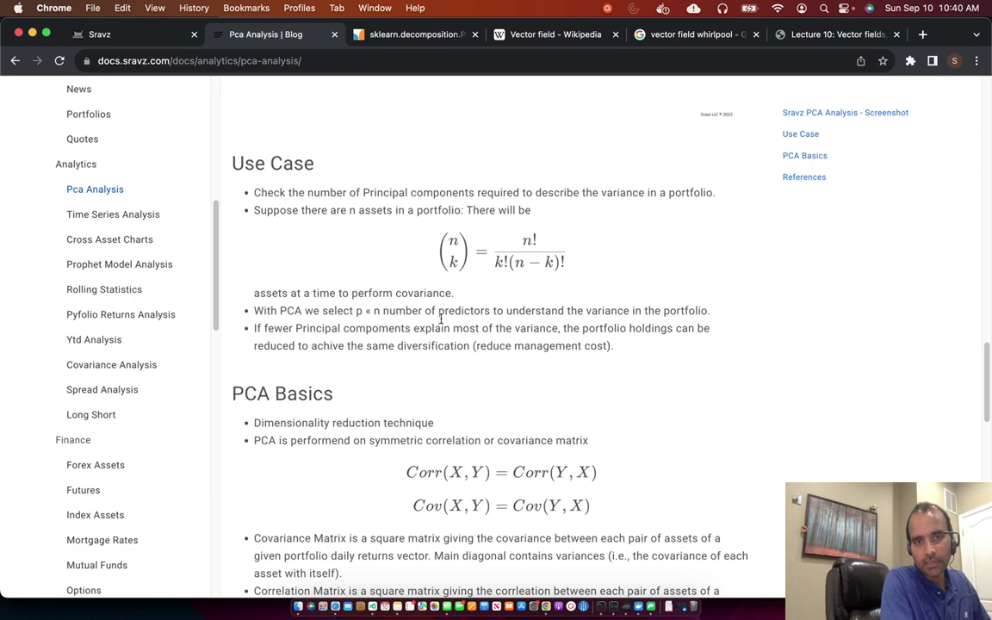
scroll(436, 307, "down", 1)
left_click_drag(453, 280, 353, 280)
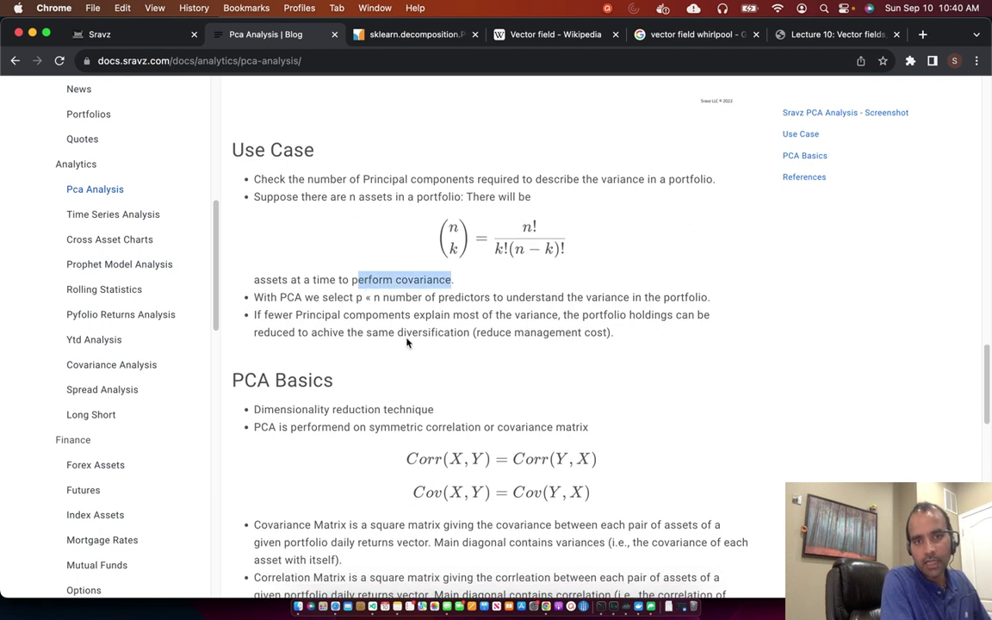
scroll(407, 341, "down", 1)
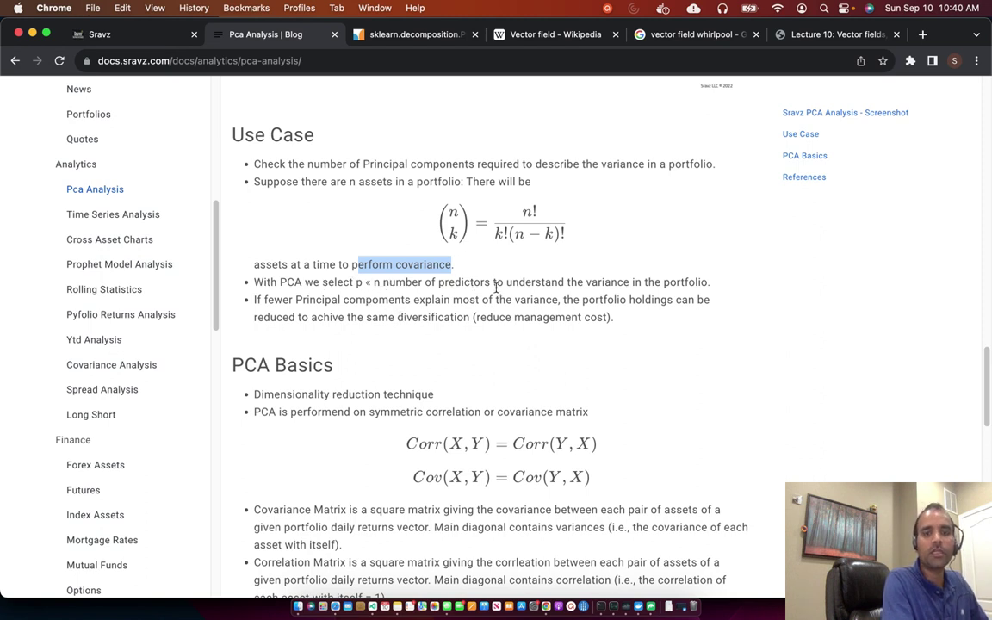
left_click(455, 352)
Back in Sravz, show the principal components chart: component 0 near 0.6, component 1 near 0.2
left_click(146, 36)
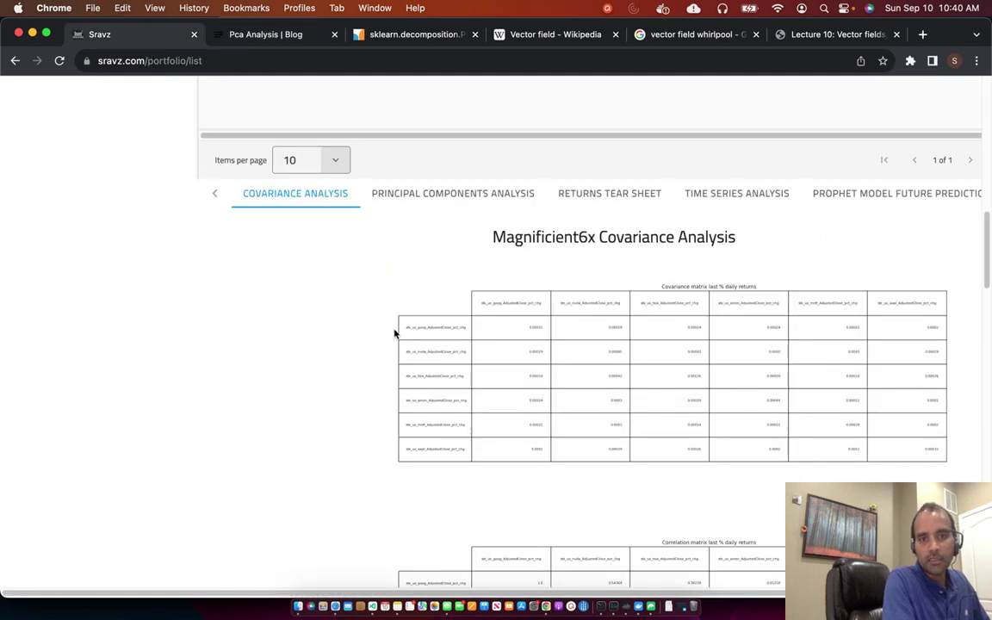
left_click(393, 188)
scroll(577, 497, "down", 15)
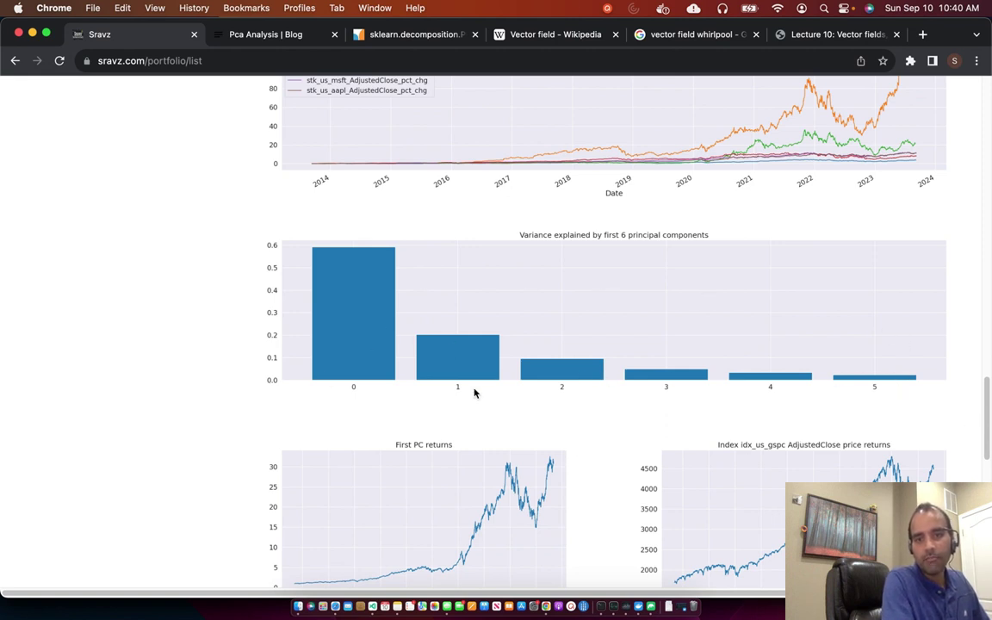
scroll(473, 392, "up", 1)
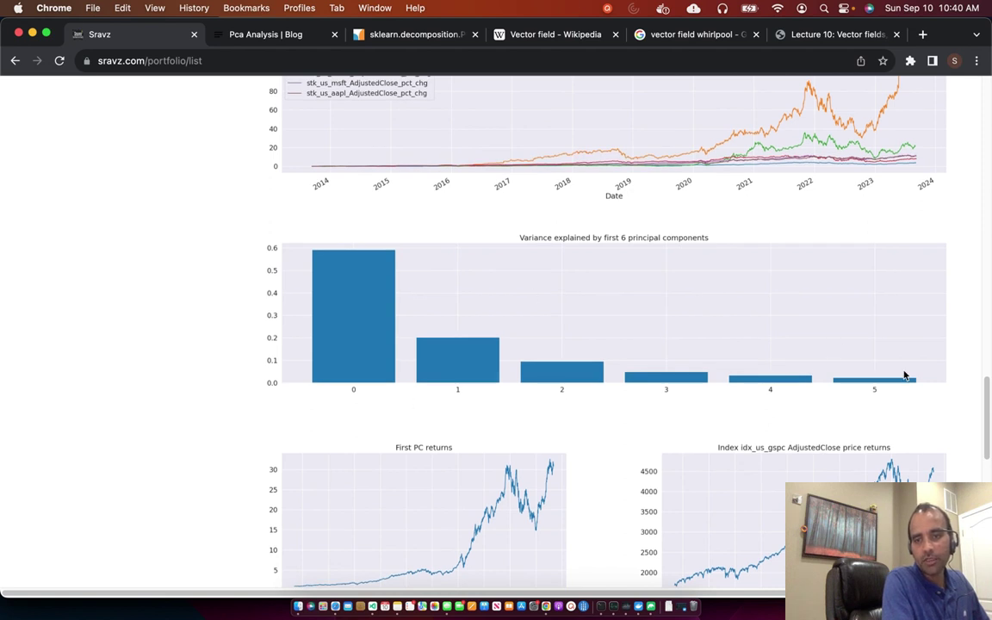